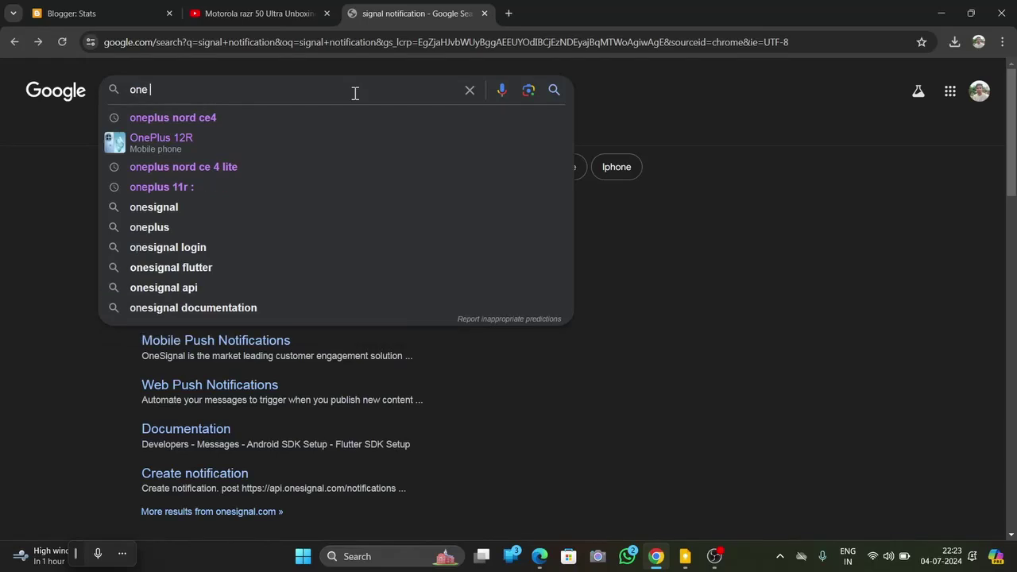
# Search Google for "one signal notification" and open the OneSignal website from the results
pyautogui.write('signal')
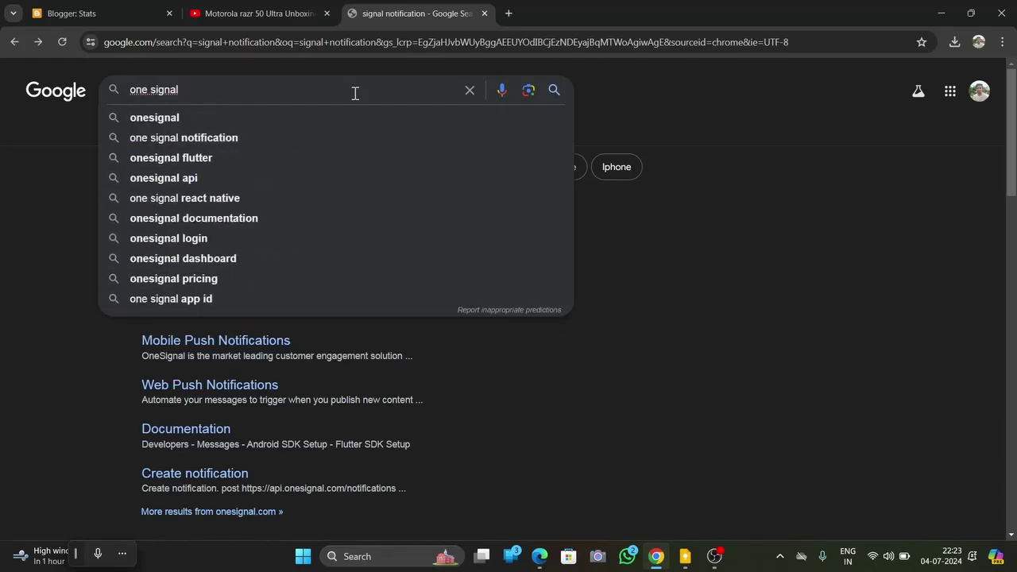
pyautogui.press('Down')
pyautogui.press('Down')
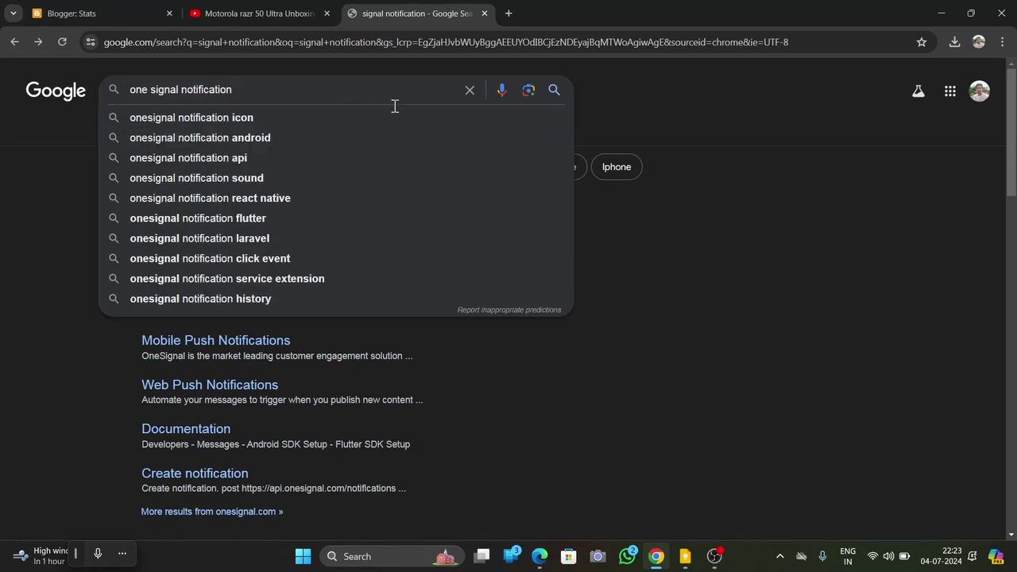
pyautogui.click(554, 90)
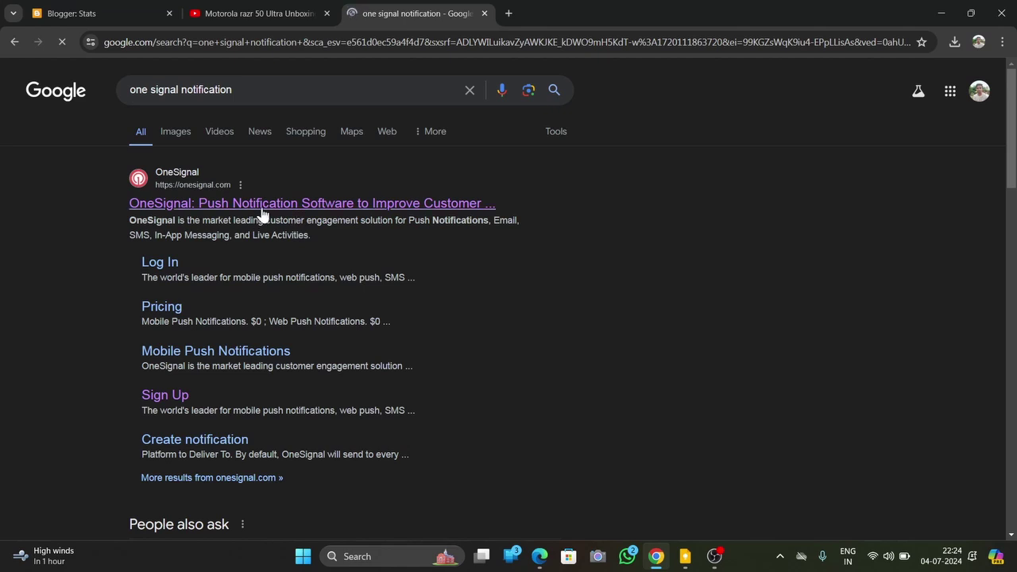
pyautogui.click(265, 205)
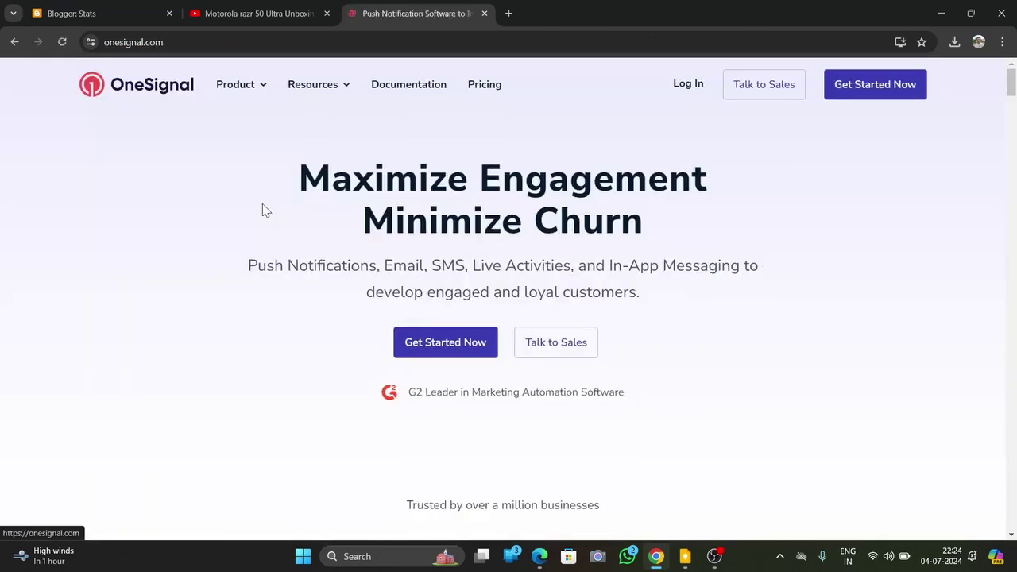
# Sign up for OneSignal with a Google account and choose the Free plan
pyautogui.click(883, 85)
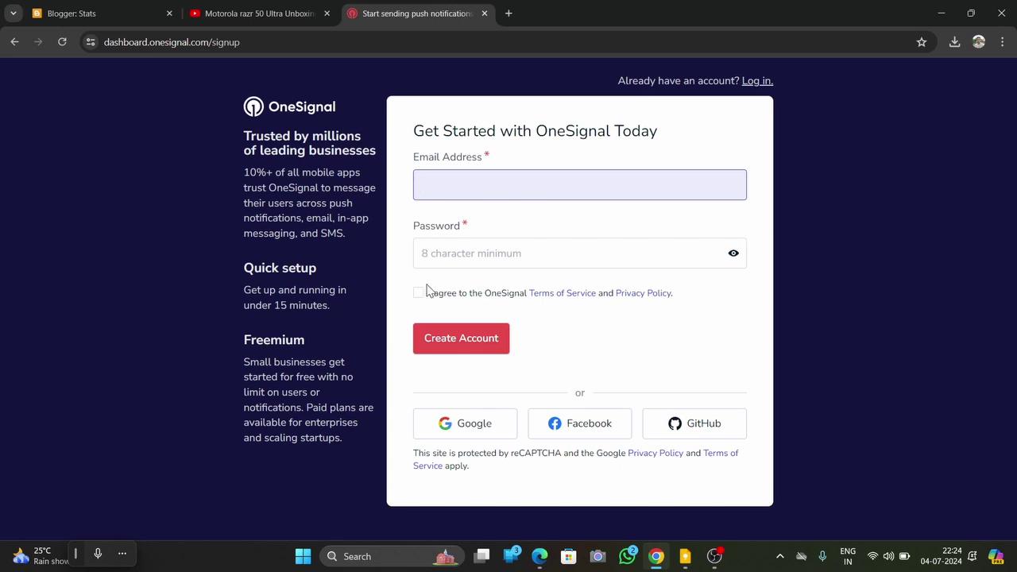
pyautogui.click(469, 428)
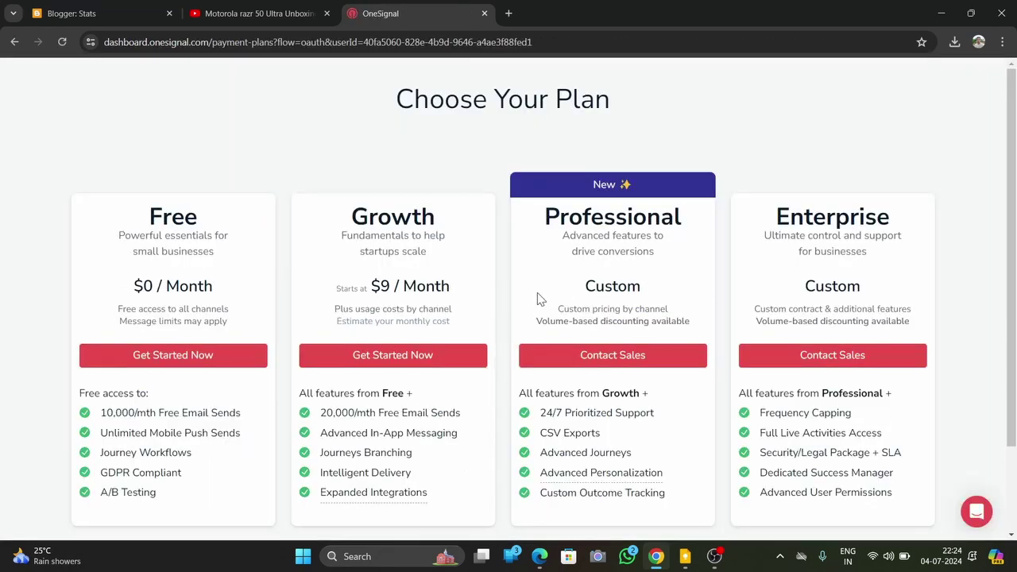
pyautogui.scroll(-1, 240, 284)
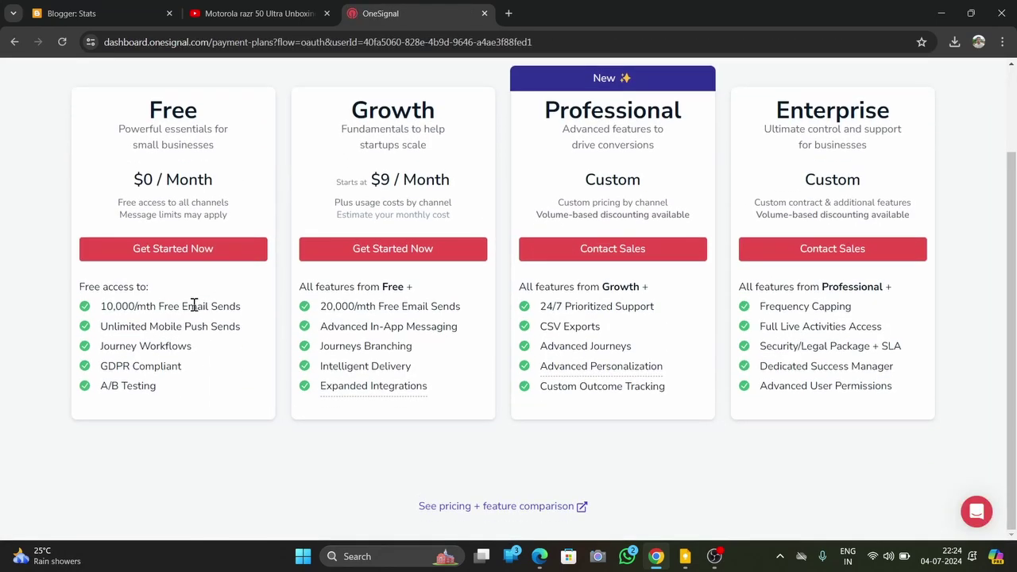
pyautogui.click(183, 265)
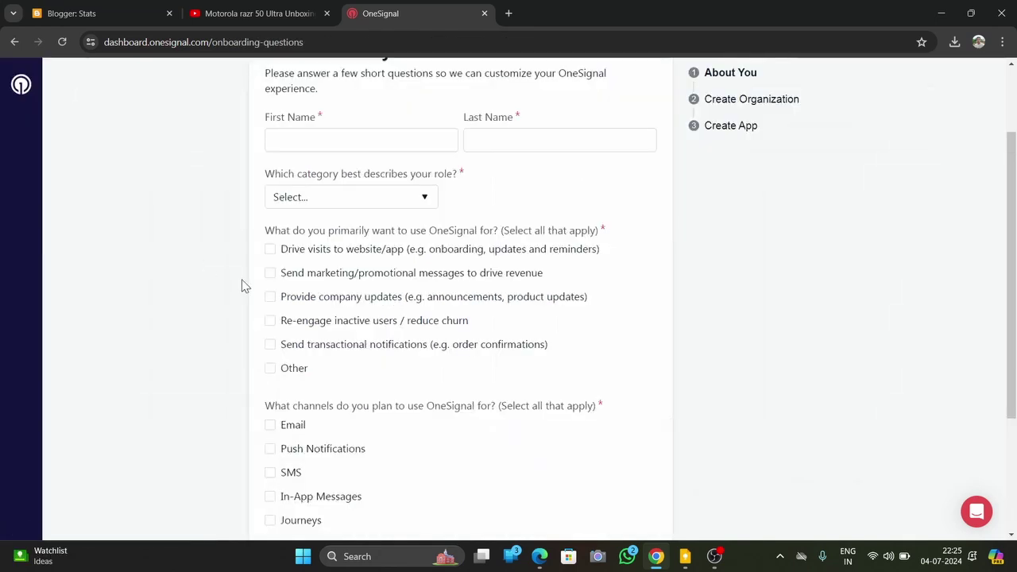
# Fill in the account owner's first and last name in the About You form using the saved suggestions
pyautogui.scroll(1, 397, 206)
pyautogui.click(354, 253)
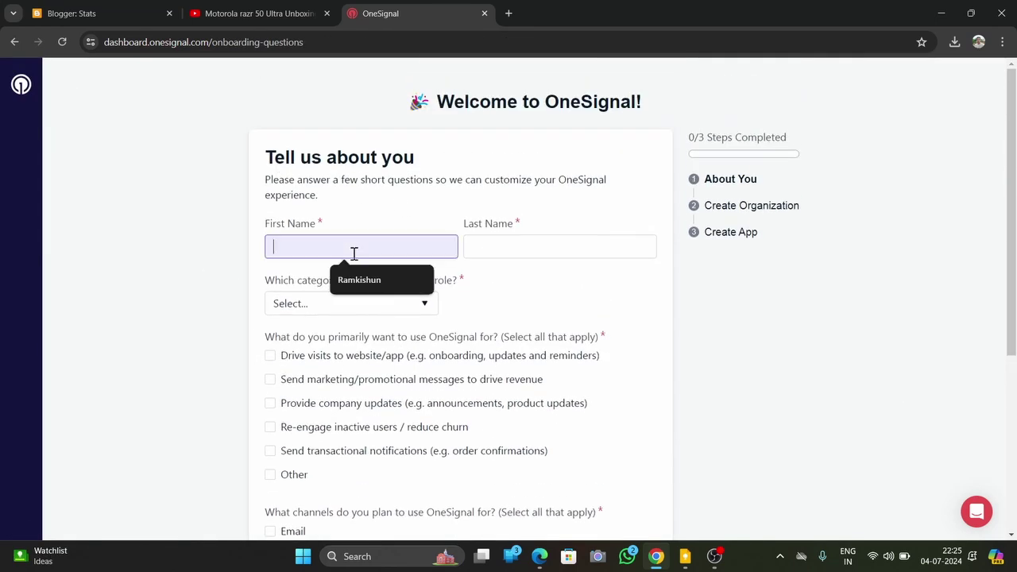
pyautogui.click(363, 282)
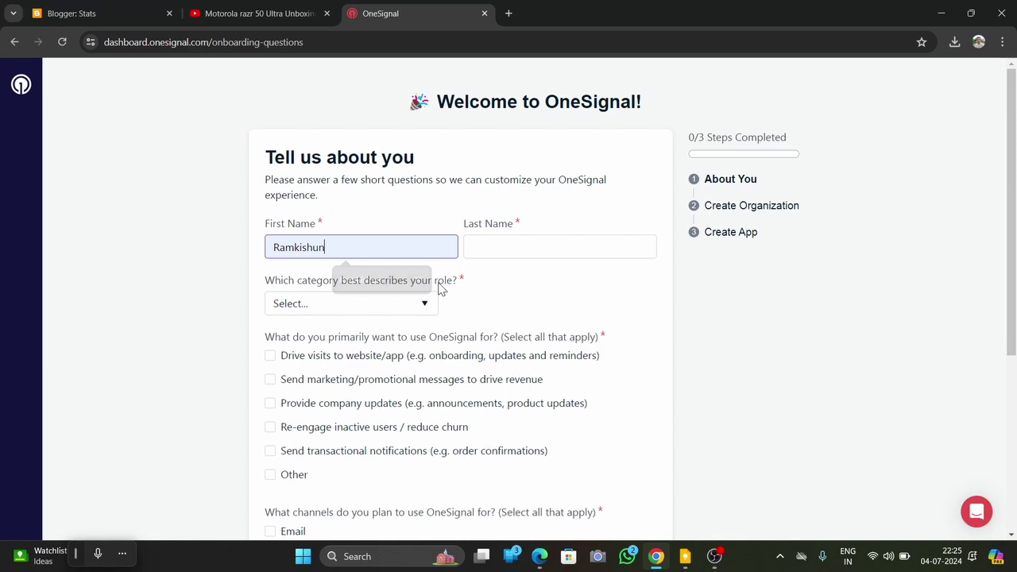
pyautogui.click(519, 249)
pyautogui.click(546, 284)
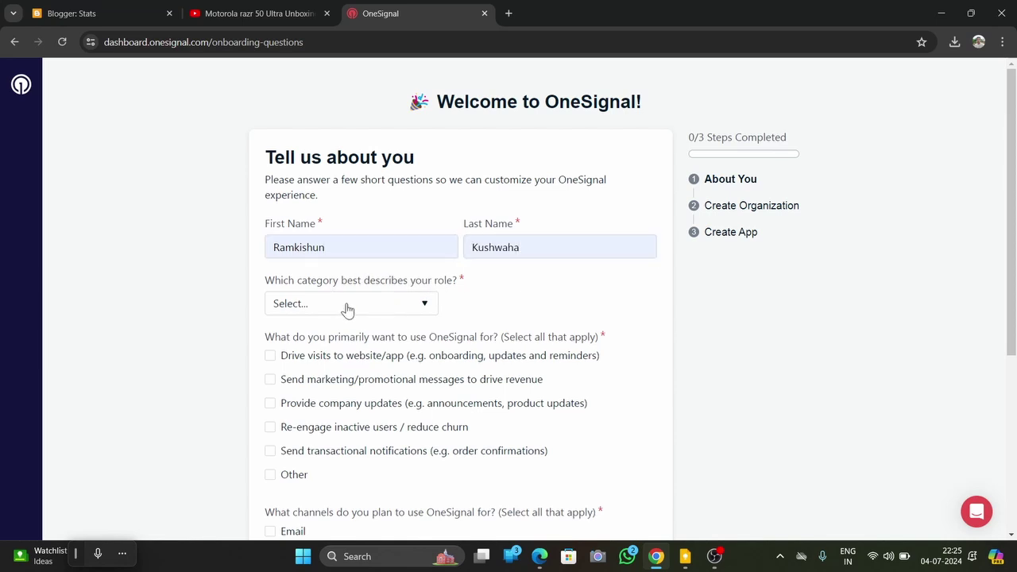
# Set the role category to Other and choose driving website/app visits and re-engaging inactive users as the primary uses
pyautogui.click(346, 307)
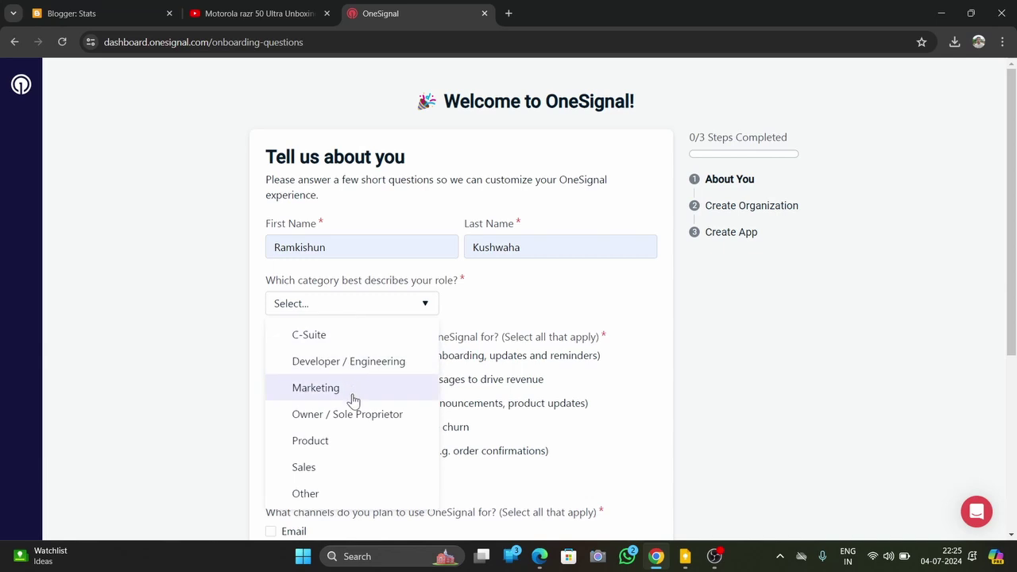
pyautogui.scroll(-1, 354, 400)
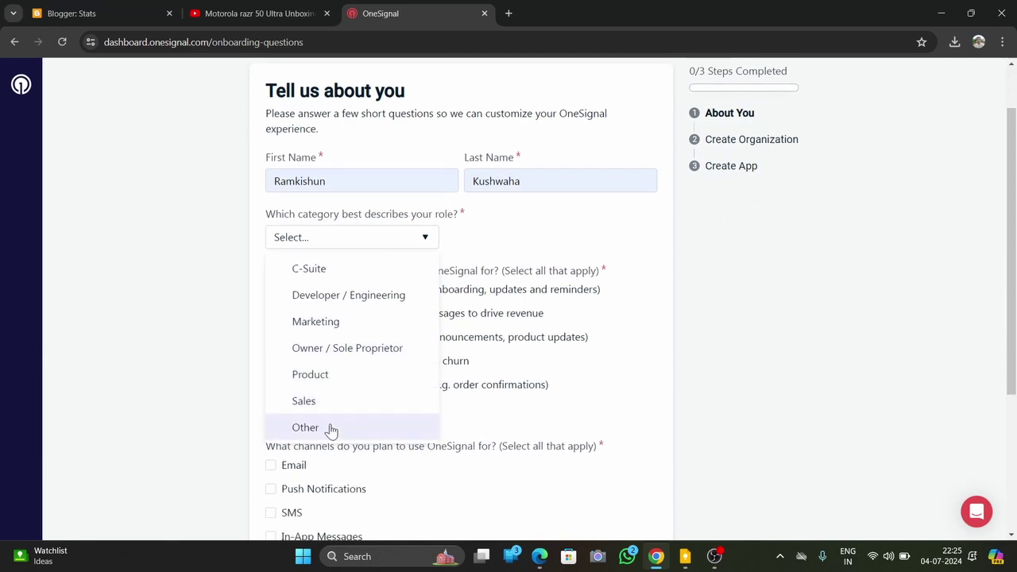
pyautogui.click(332, 430)
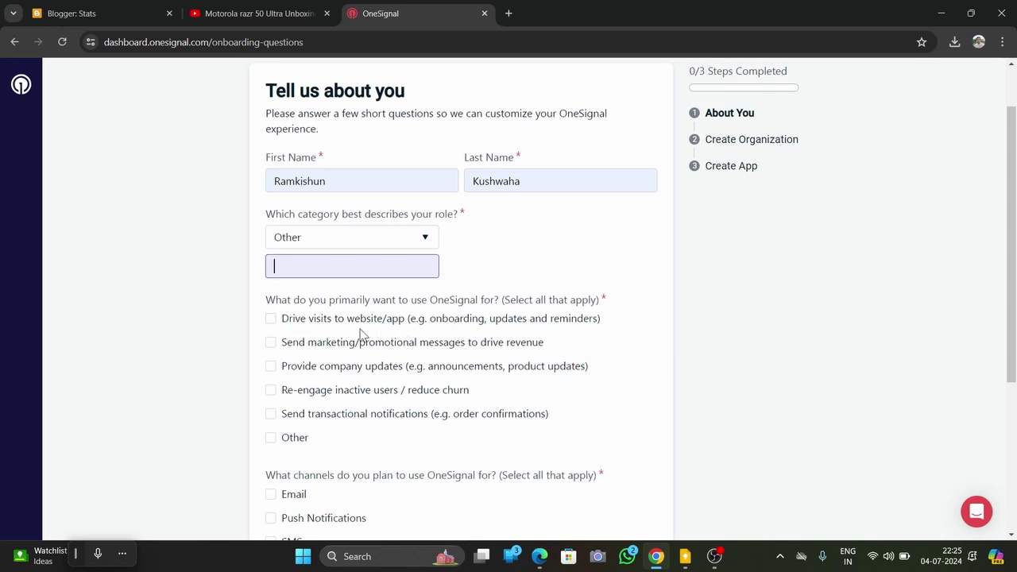
pyautogui.click(270, 318)
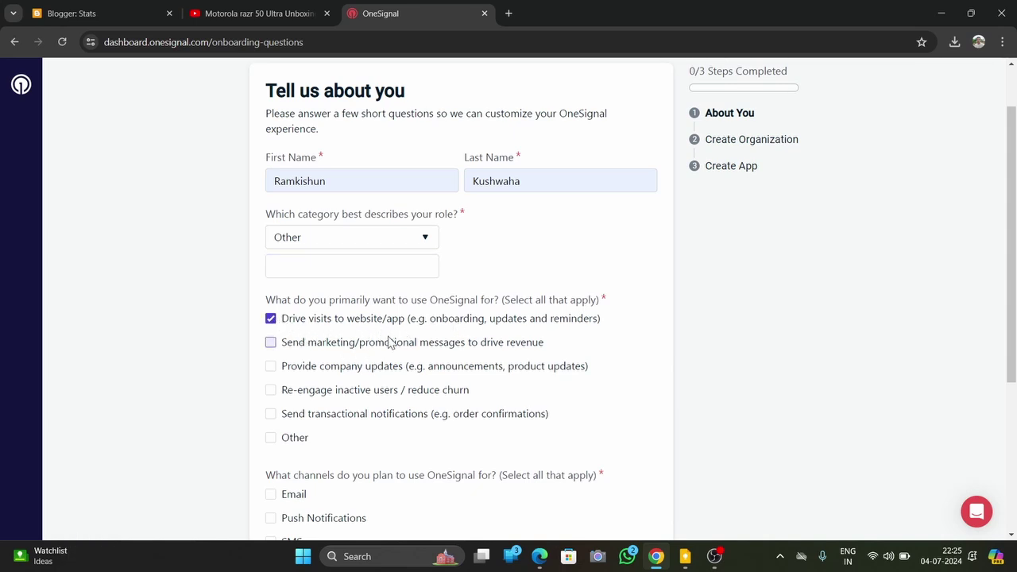
pyautogui.scroll(-2, 370, 365)
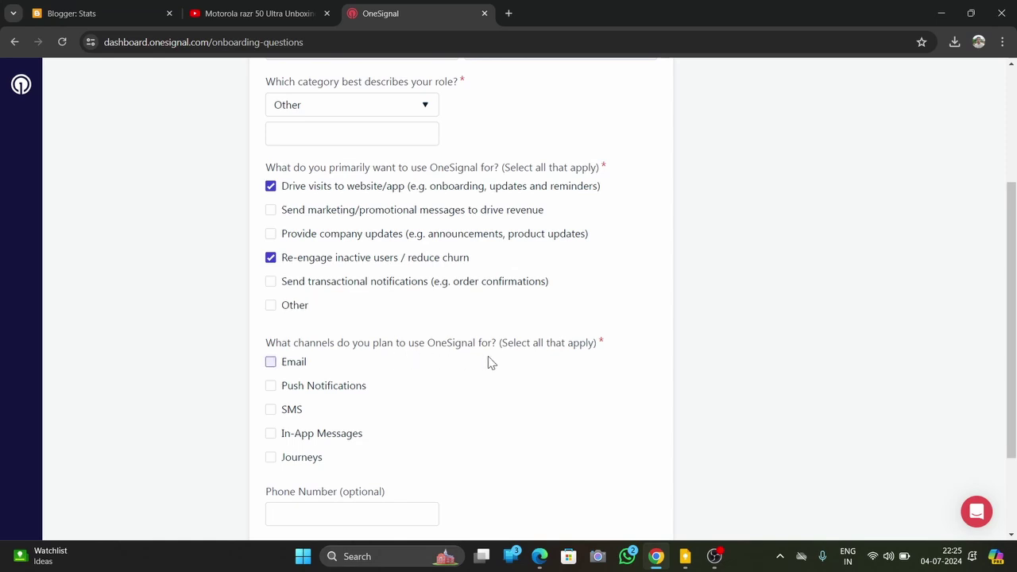
# Choose only Email and Push Notifications as planned channels, leave the phone number empty, and submit the questionnaire
pyautogui.click(271, 387)
pyautogui.scroll(-1, 376, 395)
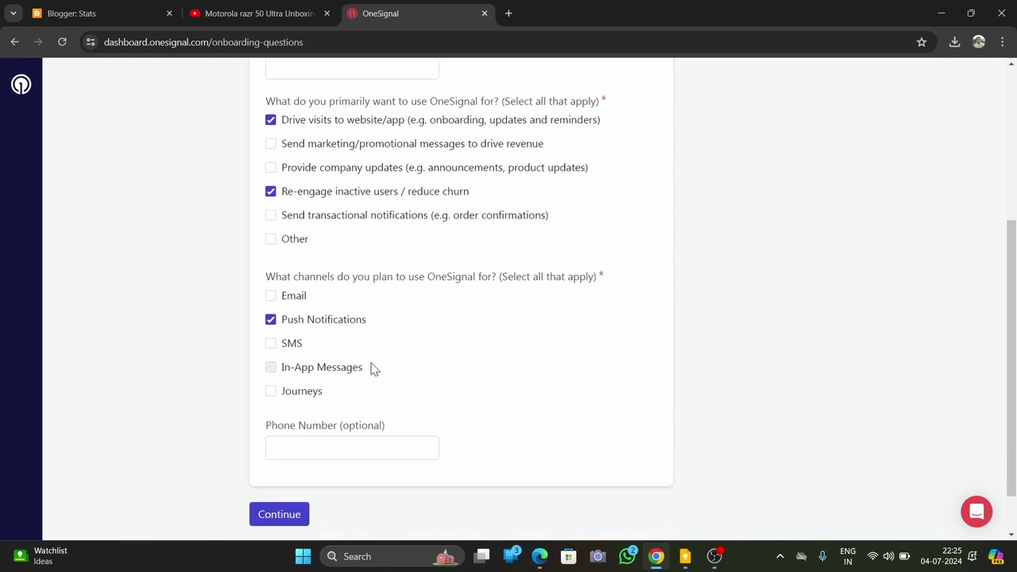
pyautogui.click(271, 296)
pyautogui.click(270, 343)
pyautogui.click(271, 368)
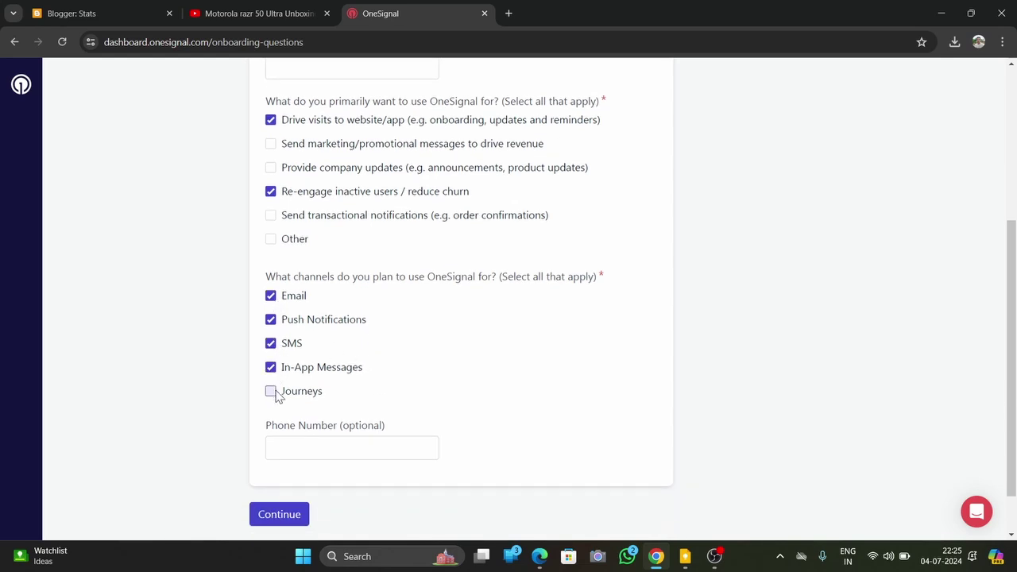
pyautogui.click(271, 391)
pyautogui.click(271, 391)
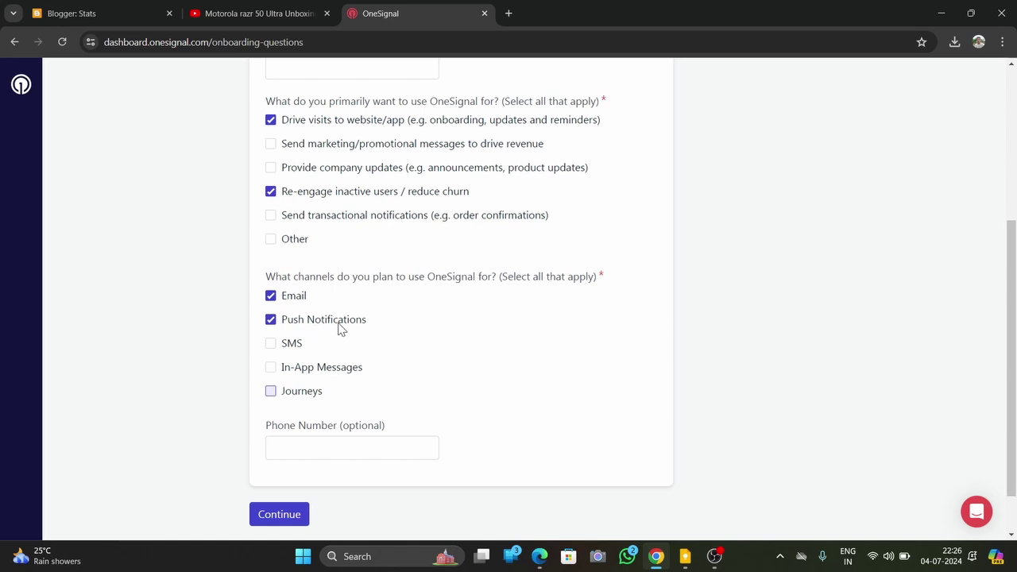
pyautogui.scroll(-1, 318, 434)
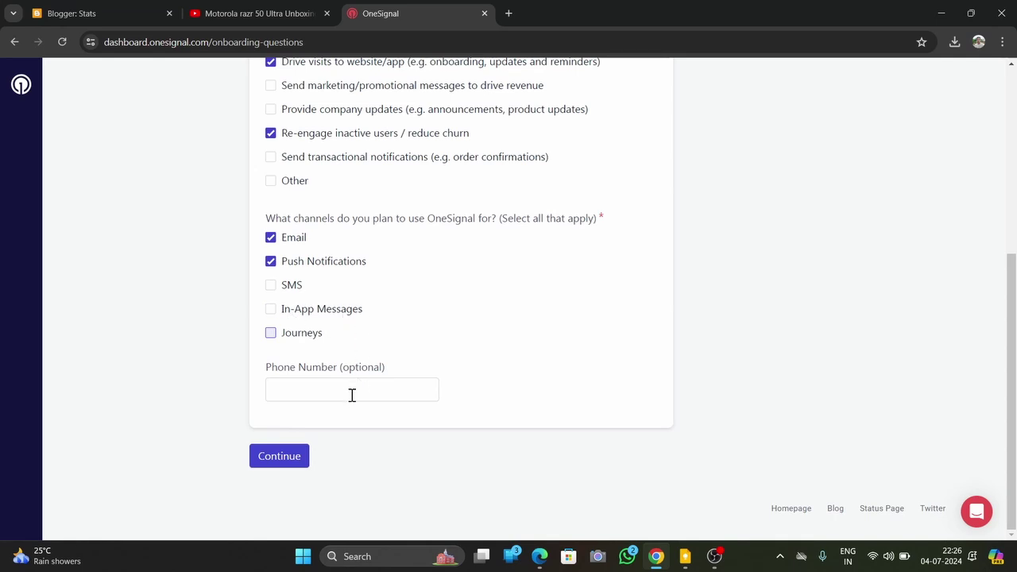
pyautogui.click(285, 458)
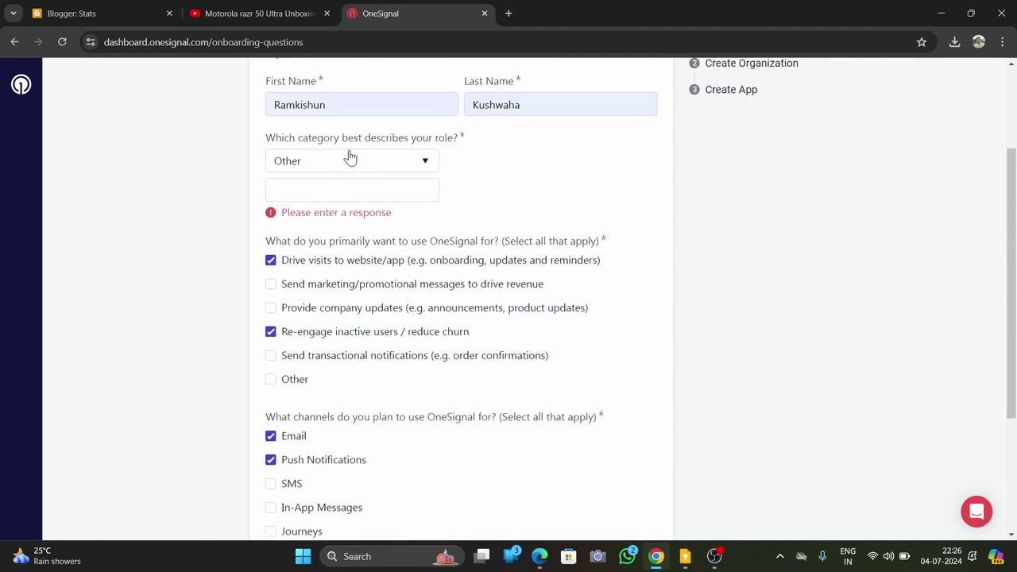
# Describe the Other role as "Science and Technology" and submit the questionnaire again
pyautogui.click(339, 196)
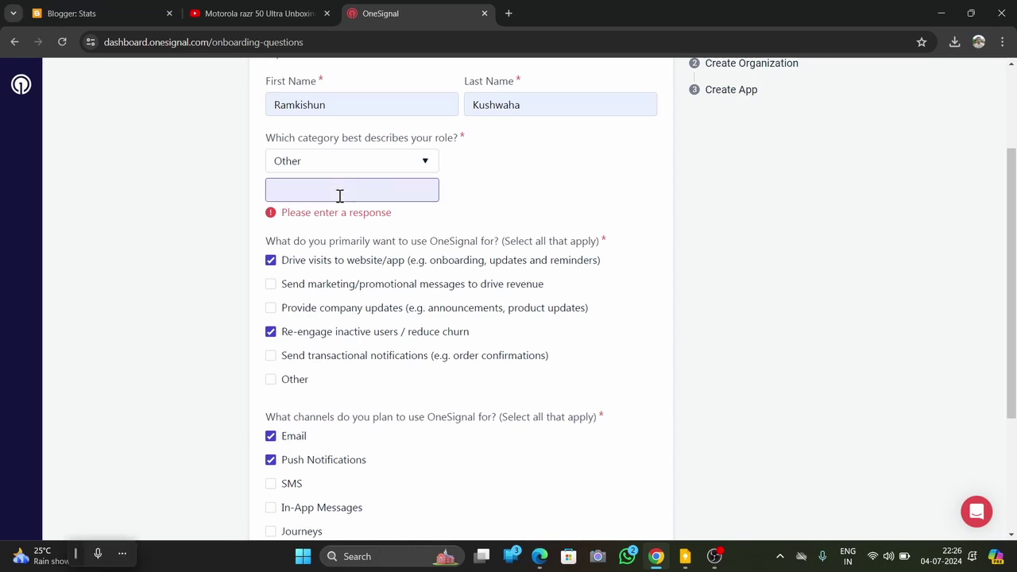
pyautogui.write('Technolgy')
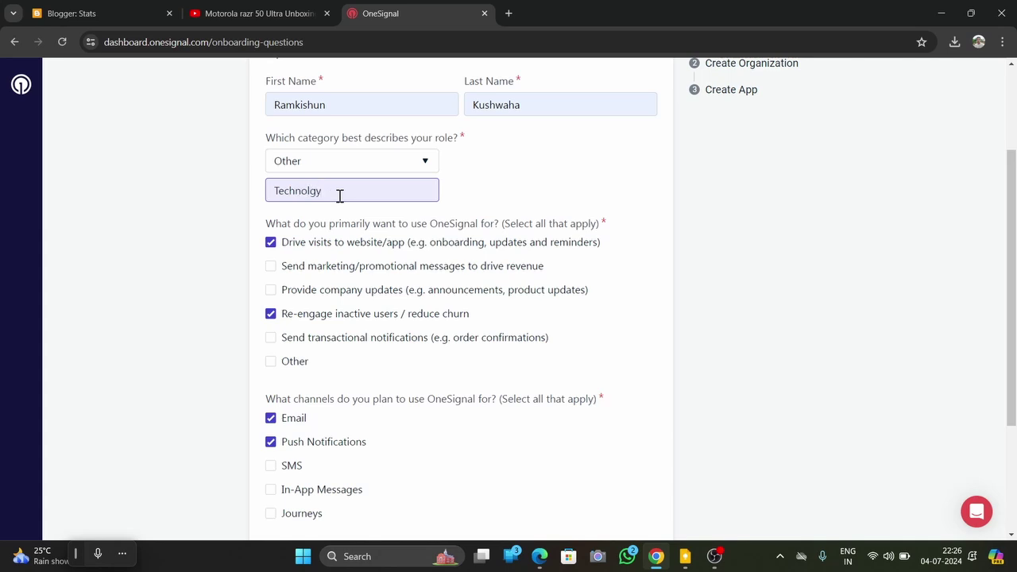
pyautogui.click(274, 191)
pyautogui.write('Science and')
pyautogui.click(366, 199)
pyautogui.write('olo')
pyautogui.scroll(-2, 411, 240)
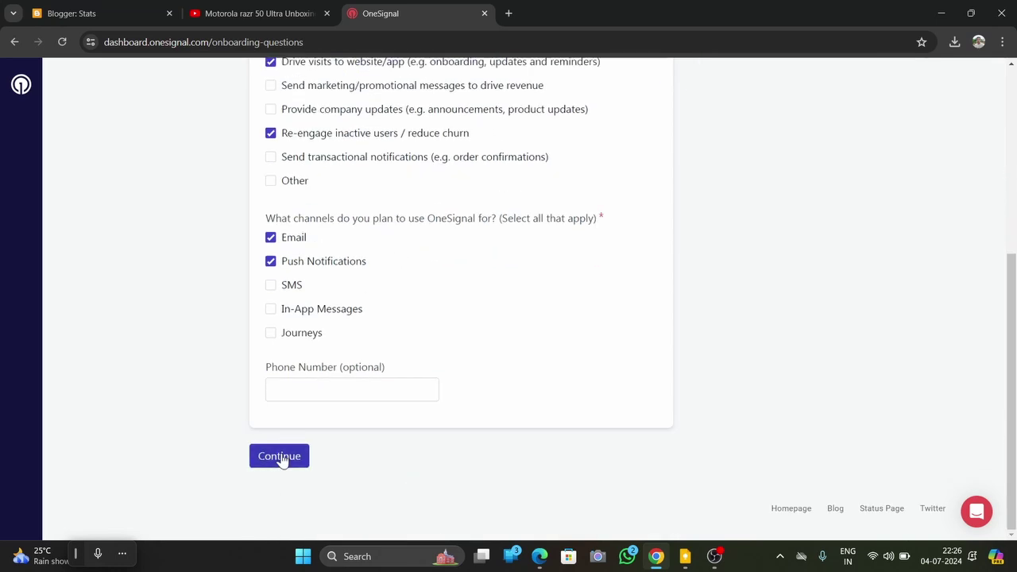
pyautogui.click(279, 459)
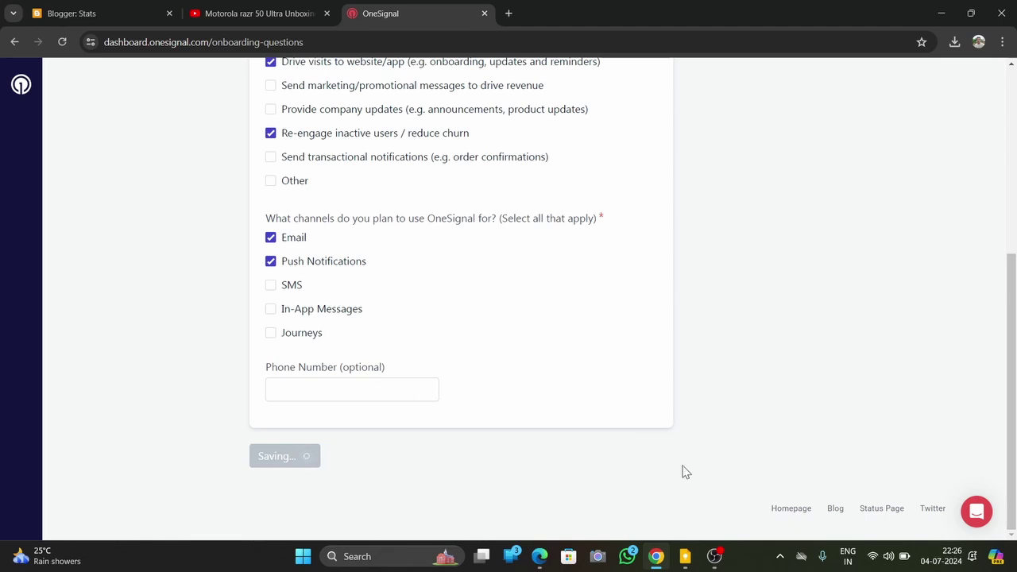
# Enter "Fresh Tech 11" as the company or organization name
pyautogui.moveTo(719, 560)
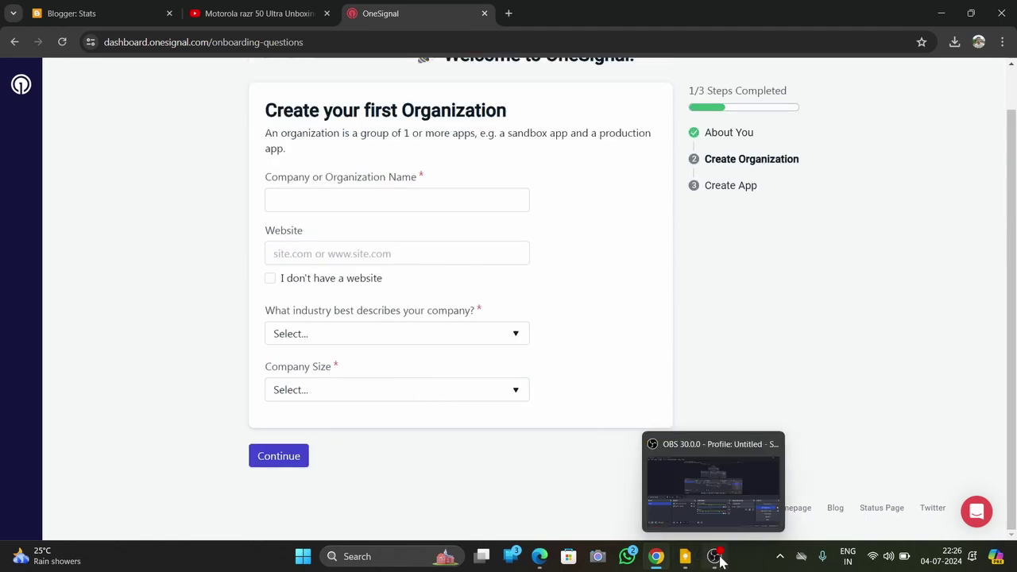
pyautogui.click(342, 202)
pyautogui.press('super+h')
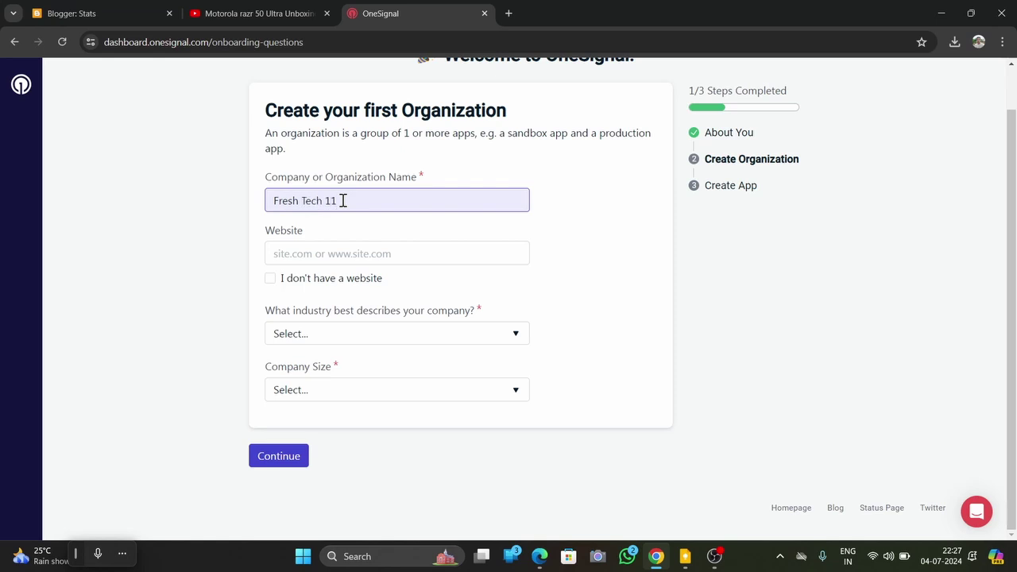
# Open the live Fresh Tech 11 blog from Blogger, copy its web address, and paste it as the organization's website in OneSignal
pyautogui.click(334, 256)
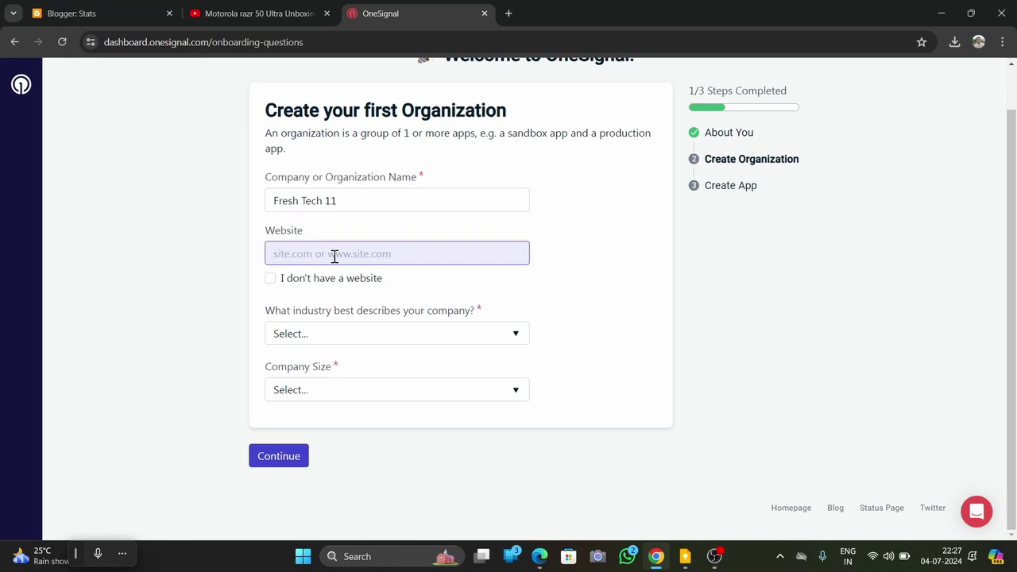
pyautogui.click(119, 18)
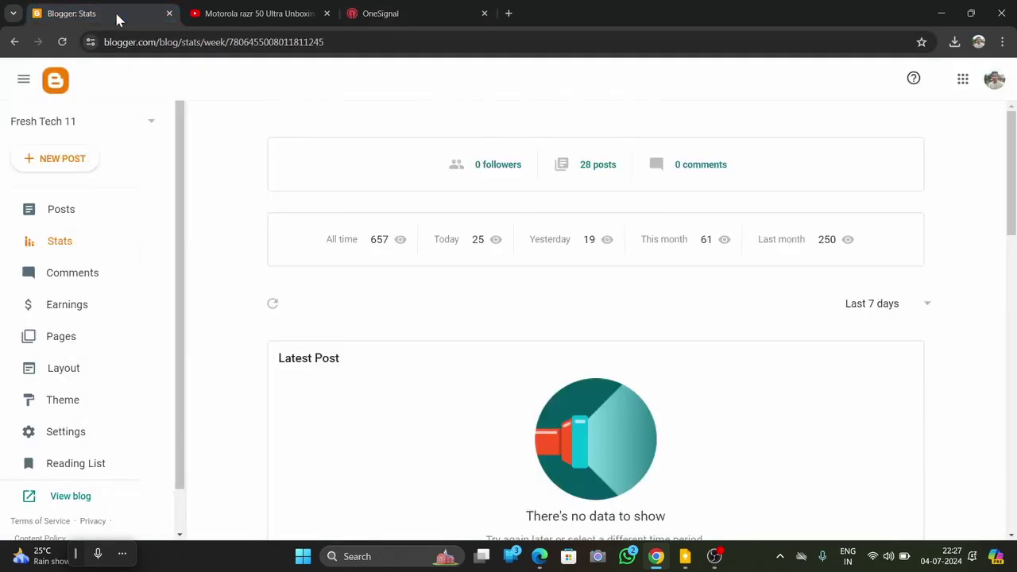
pyautogui.click(78, 499)
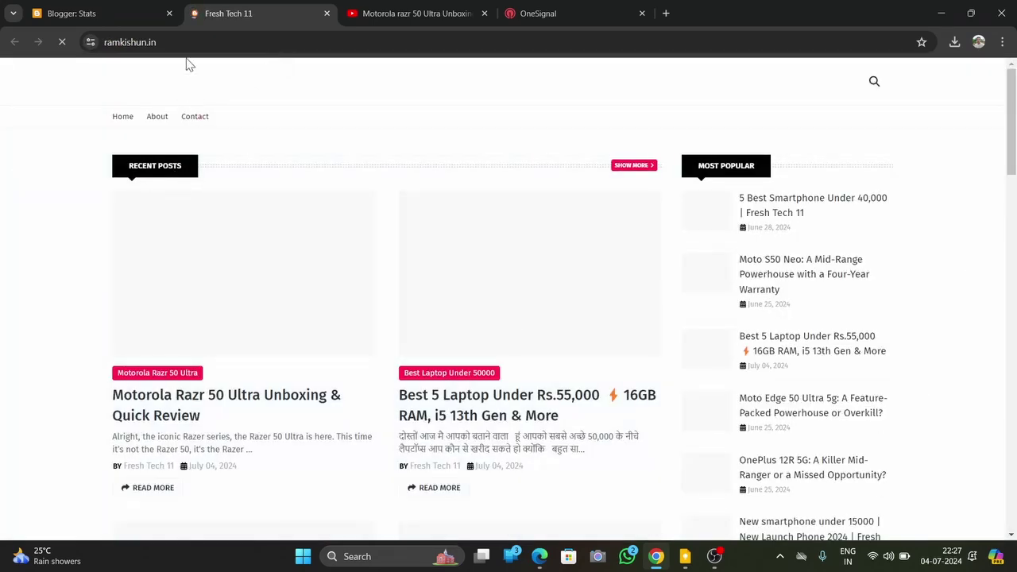
pyautogui.click(148, 39)
pyautogui.rightClick(149, 41)
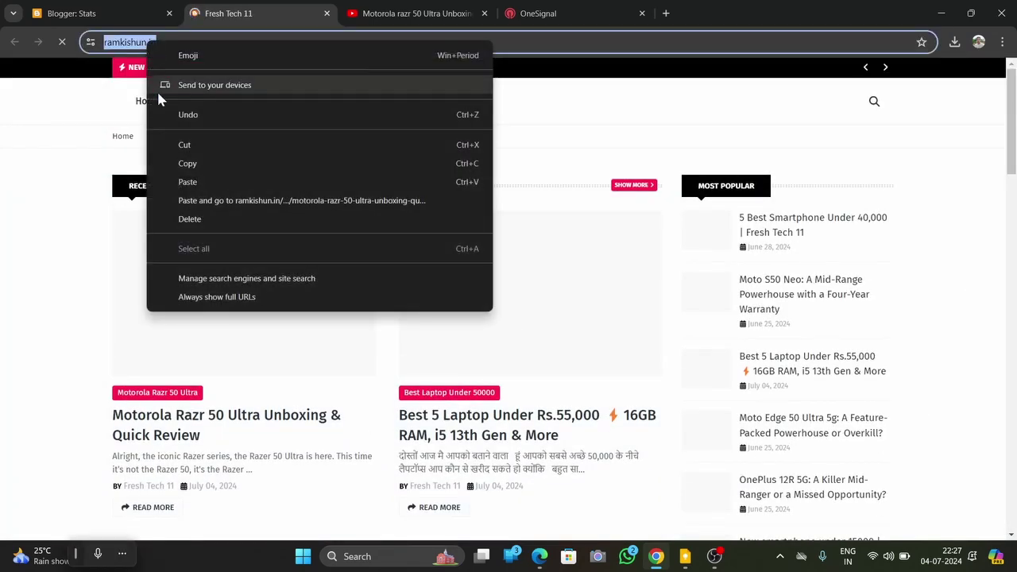
pyautogui.click(198, 167)
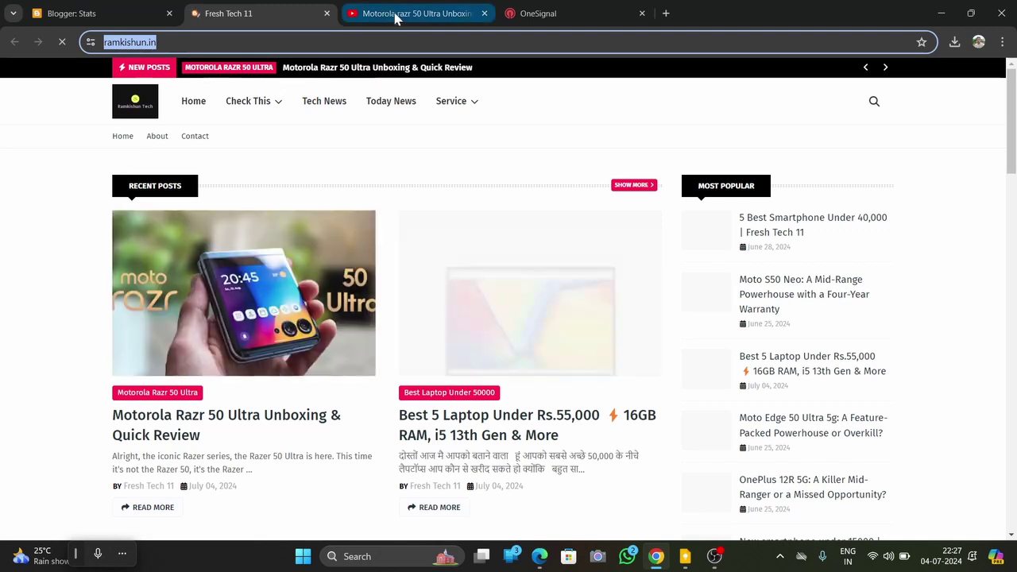
pyautogui.click(531, 13)
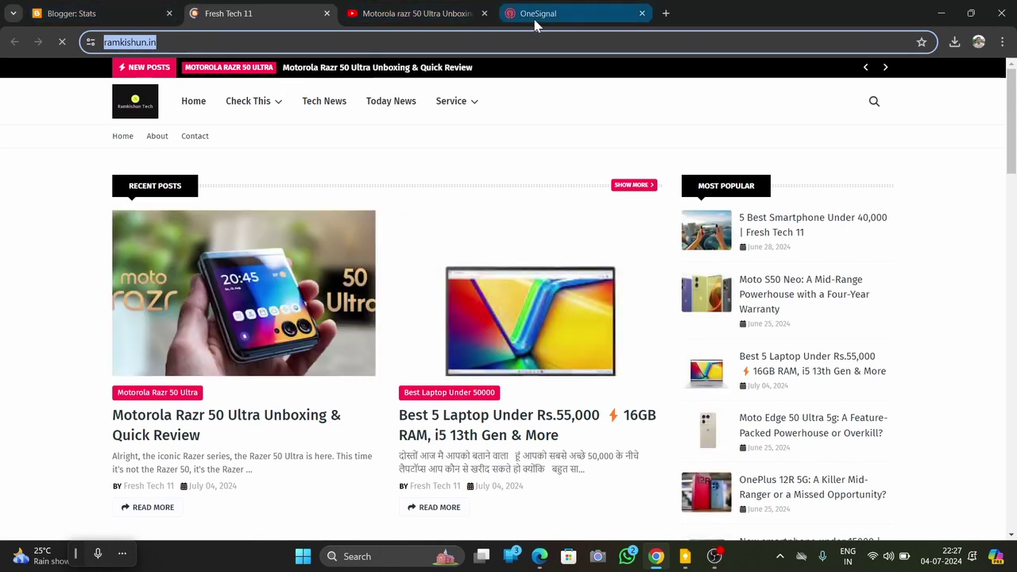
pyautogui.rightClick(332, 253)
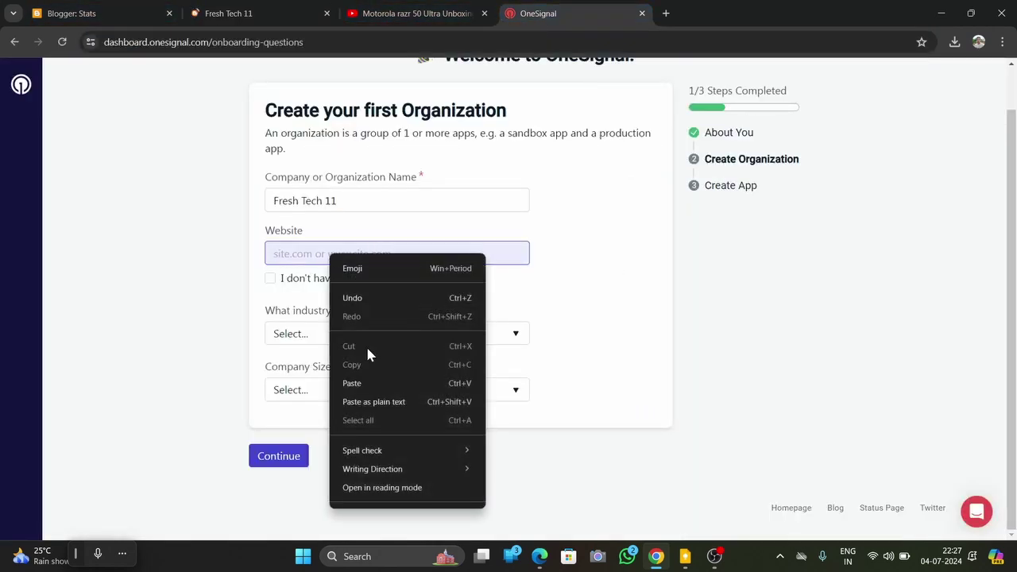
pyautogui.click(351, 383)
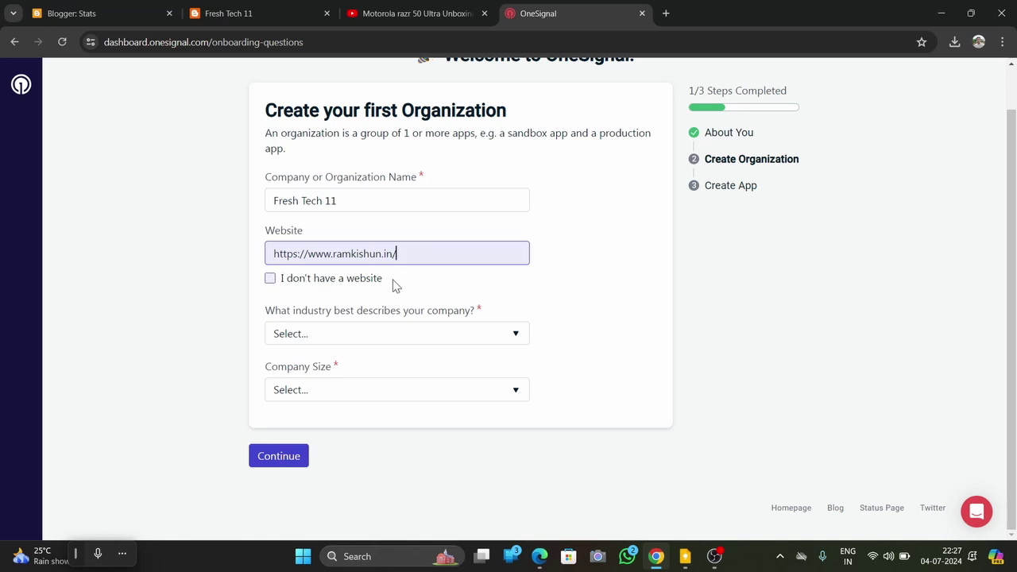
# Set the organization's industry to B2B / Technology and its company size to 1 - 9 employees, and submit the form
pyautogui.click(376, 338)
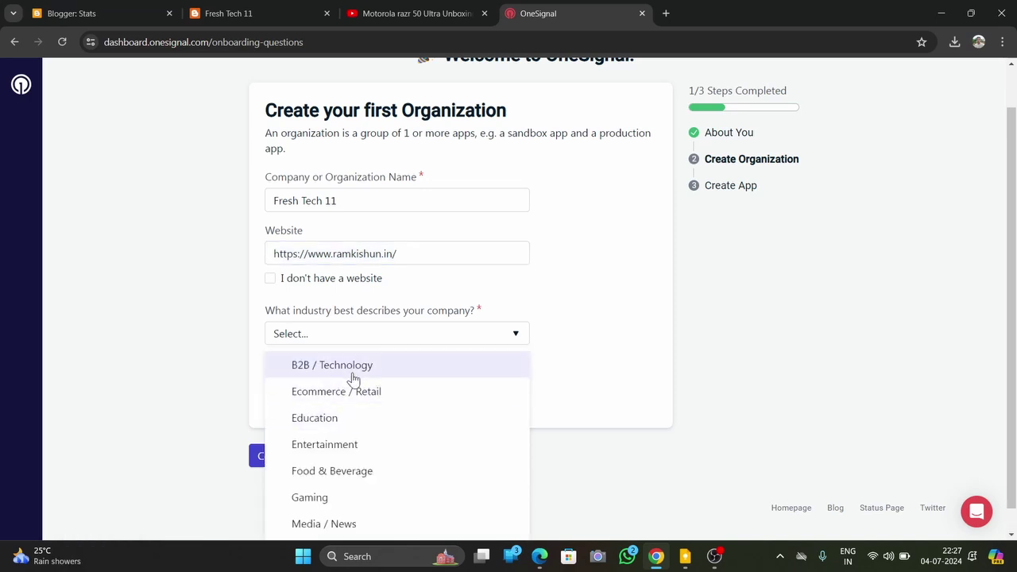
pyautogui.scroll(-1, 351, 461)
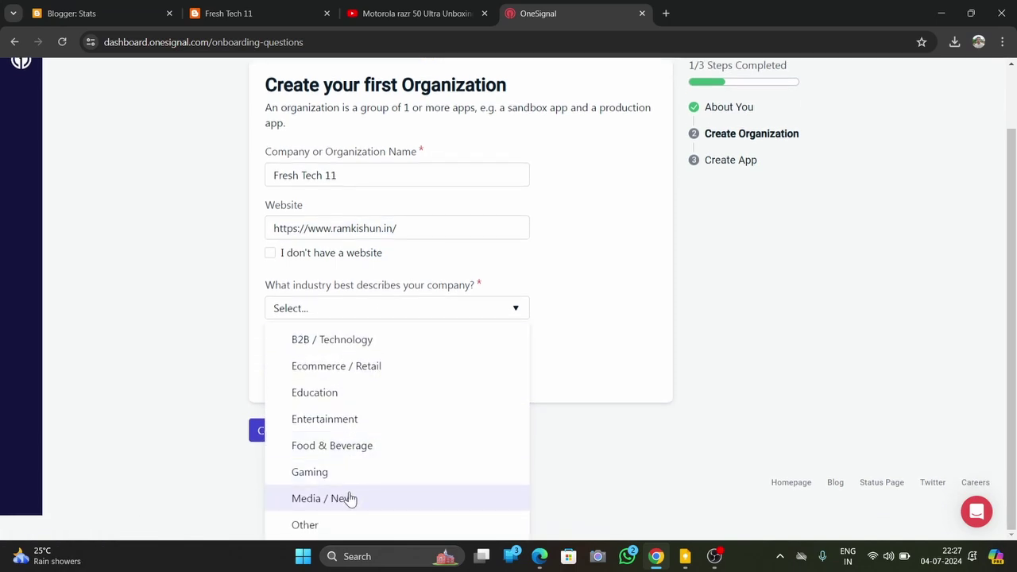
pyautogui.click(365, 343)
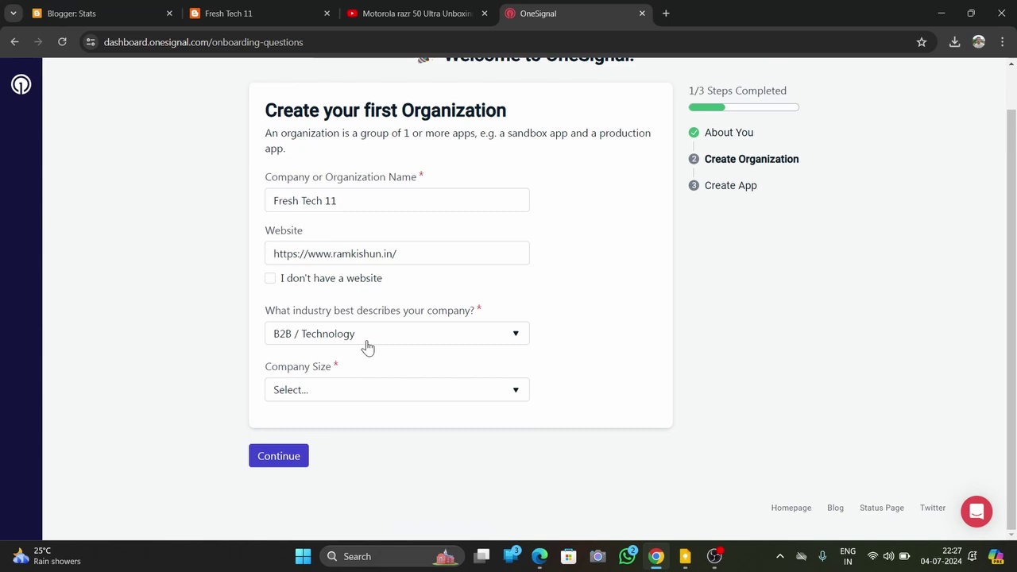
pyautogui.click(339, 392)
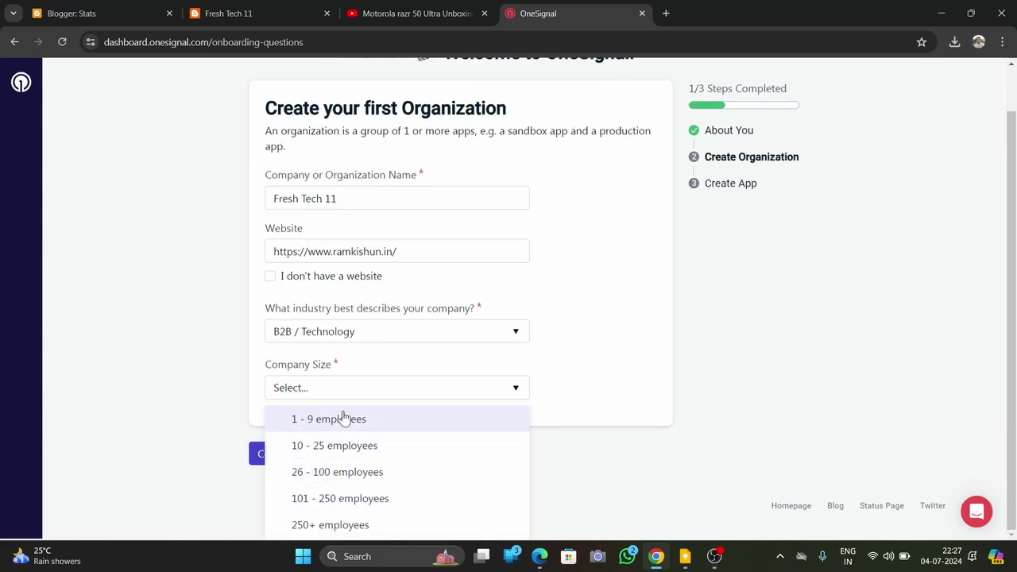
pyautogui.click(343, 419)
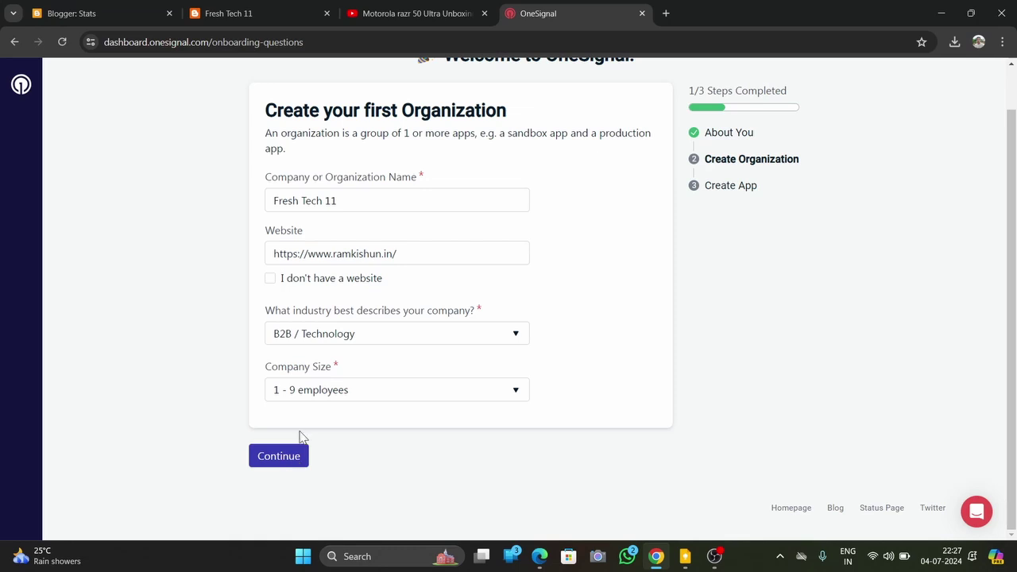
pyautogui.click(295, 456)
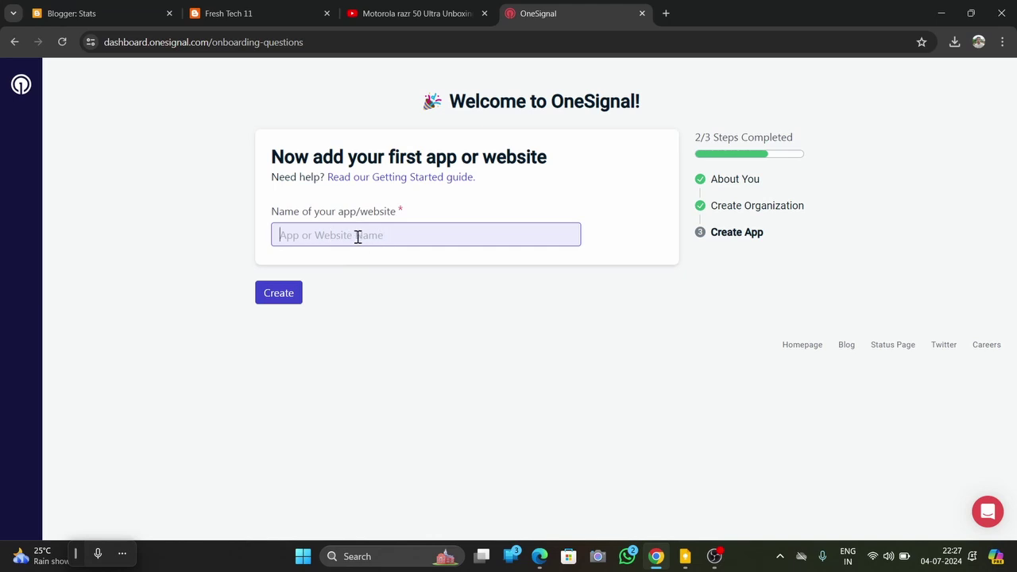
# Create the first app as "Fresh Tech 11" and choose Push Notifications as its messaging channel in the quick start guide
pyautogui.write('Fresh Tech 11')
pyautogui.click(272, 296)
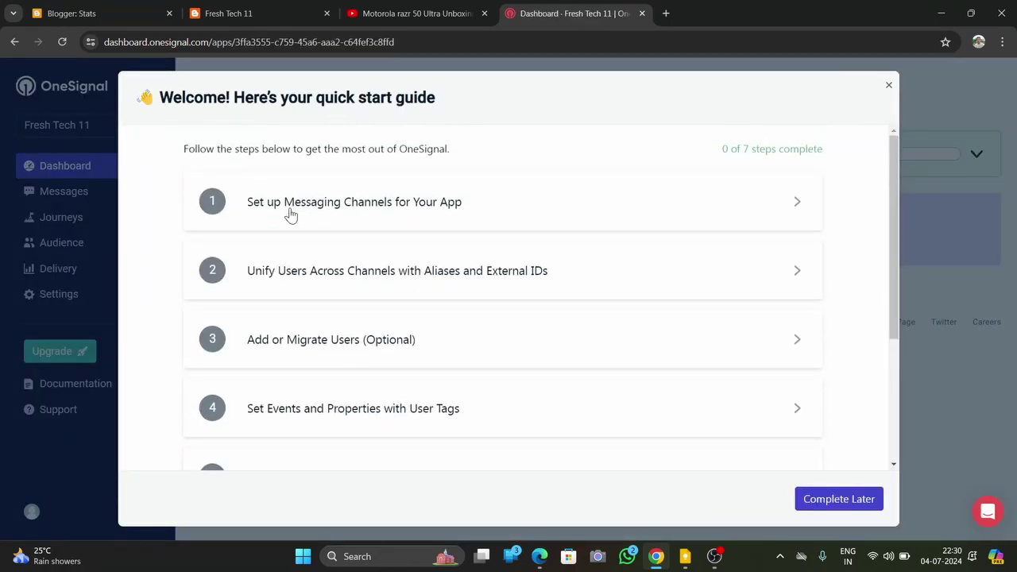
pyautogui.doubleClick(251, 205)
pyautogui.moveTo(251, 204); pyautogui.dragTo(456, 215)
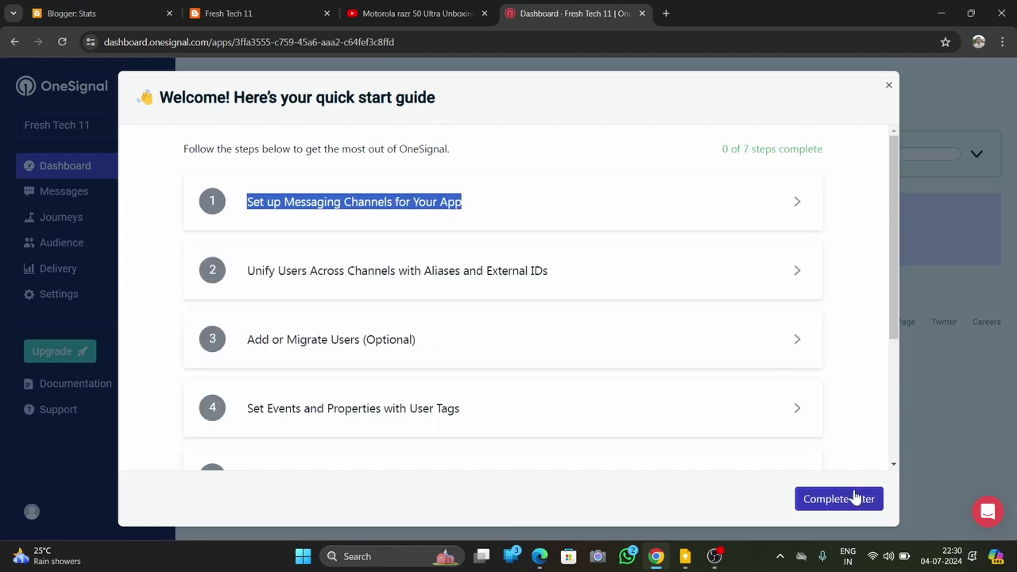
pyautogui.click(529, 209)
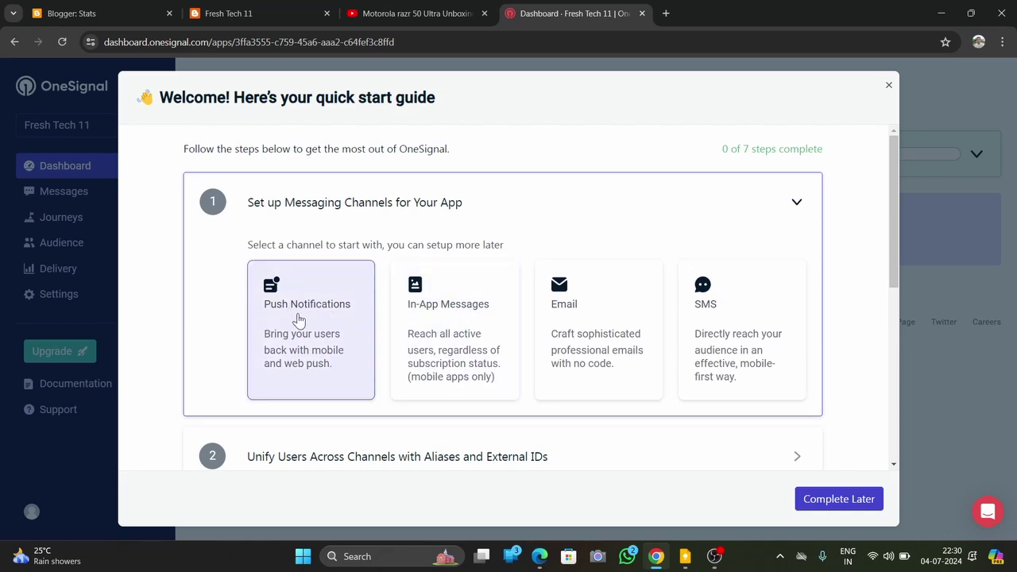
pyautogui.click(322, 321)
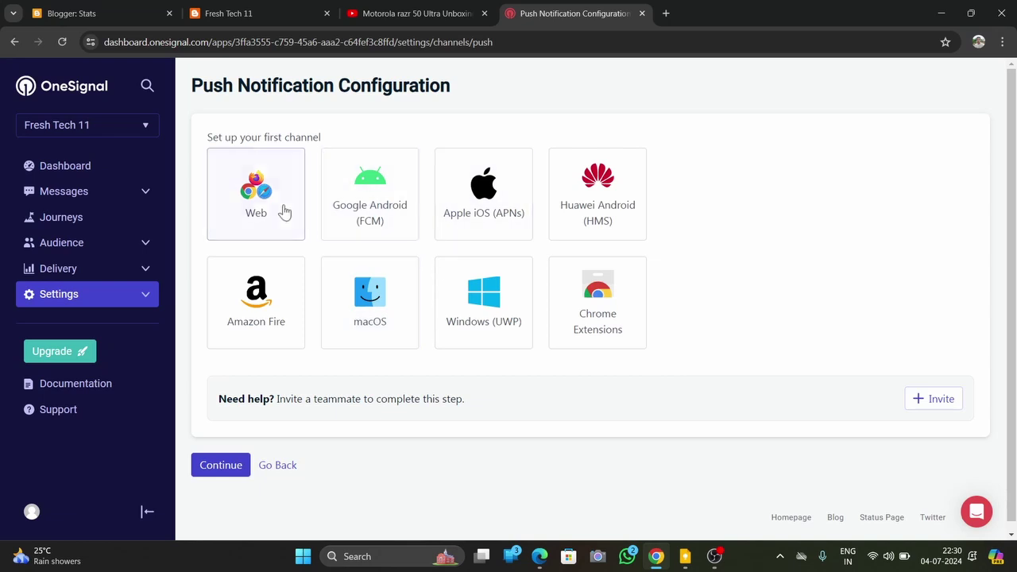
pyautogui.click(372, 200)
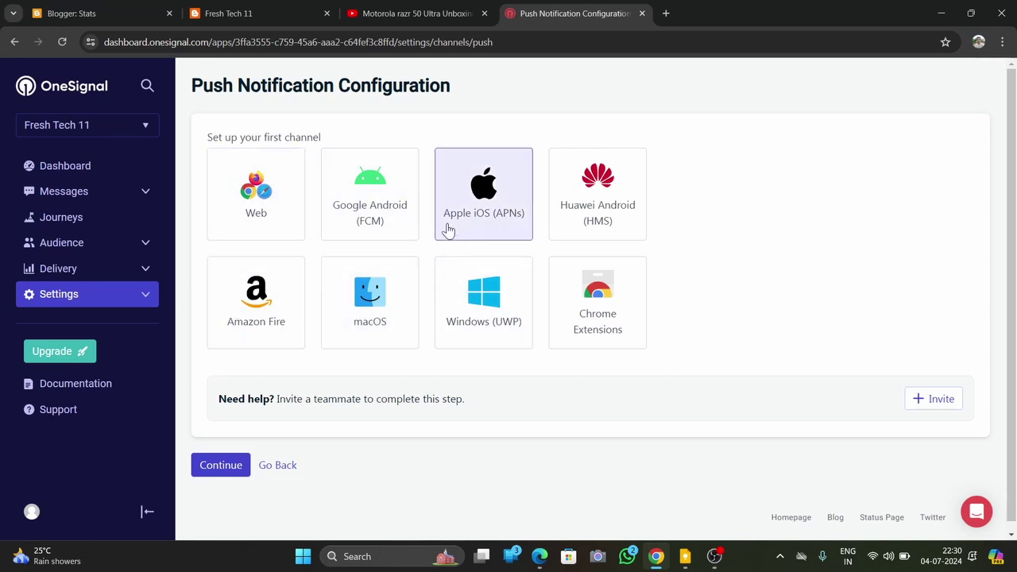
pyautogui.click(280, 208)
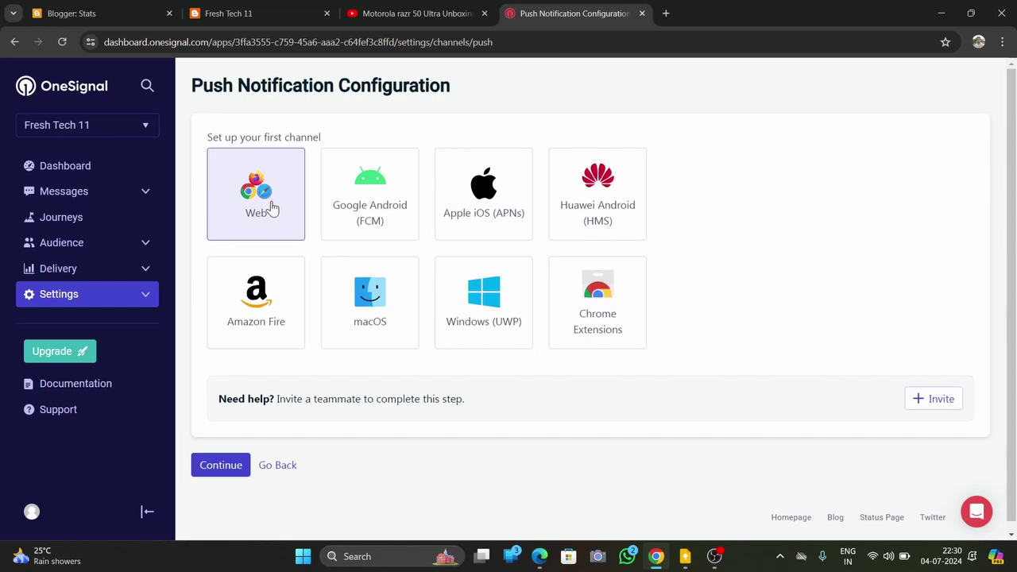
pyautogui.click(360, 229)
pyautogui.click(457, 230)
pyautogui.click(584, 229)
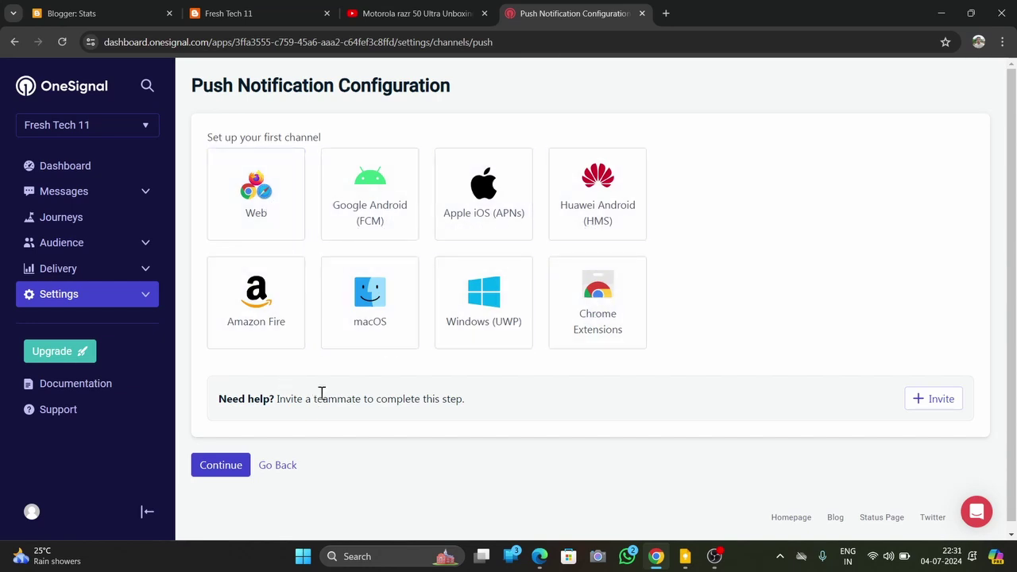
# Choose Web as the first push notification channel and continue to its configuration
pyautogui.click(254, 209)
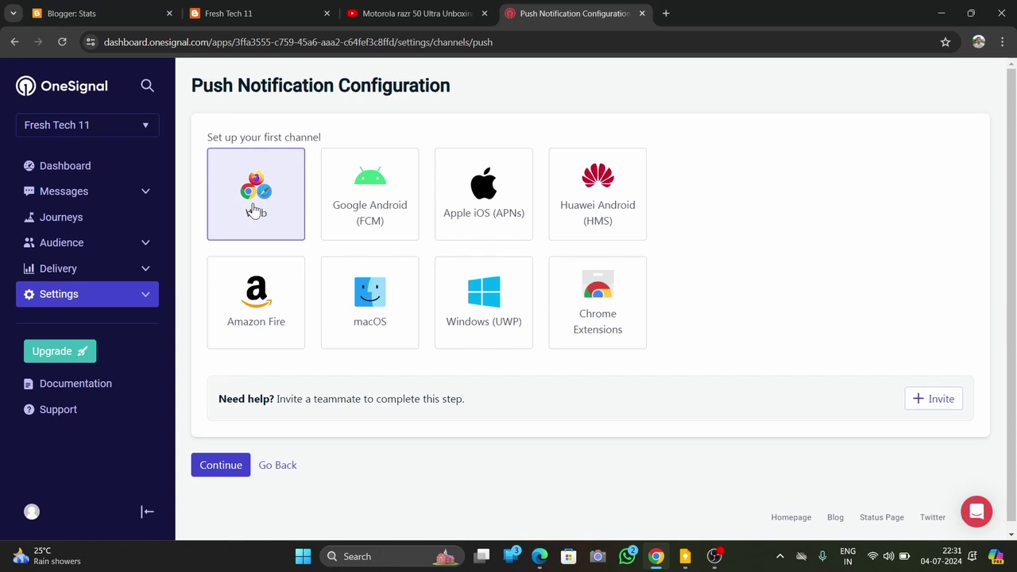
pyautogui.click(230, 470)
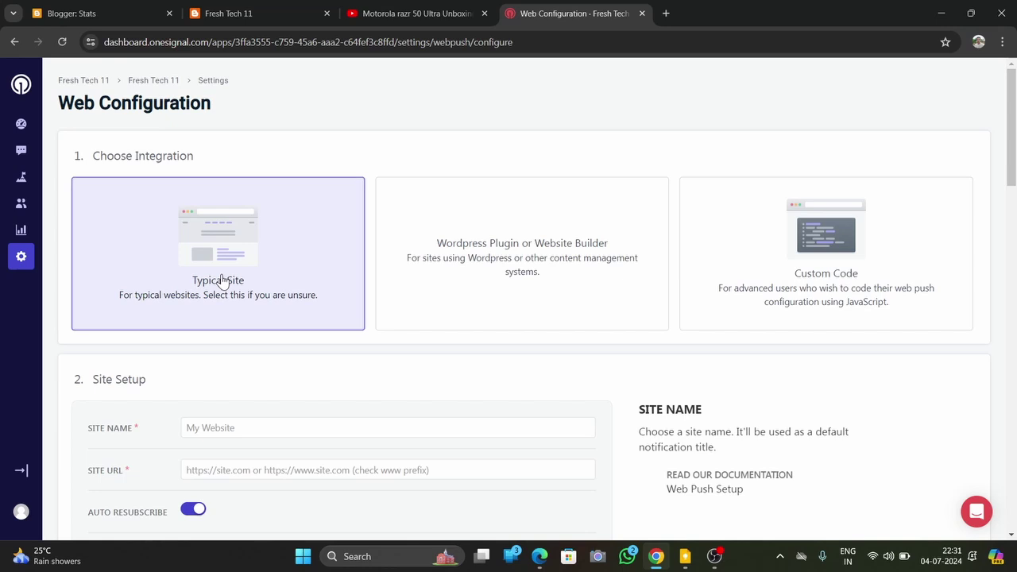
# In the site setup, enter "Fresh Tech 11" as the site name and paste the copied blog address as the site URL
pyautogui.scroll(-2, 227, 287)
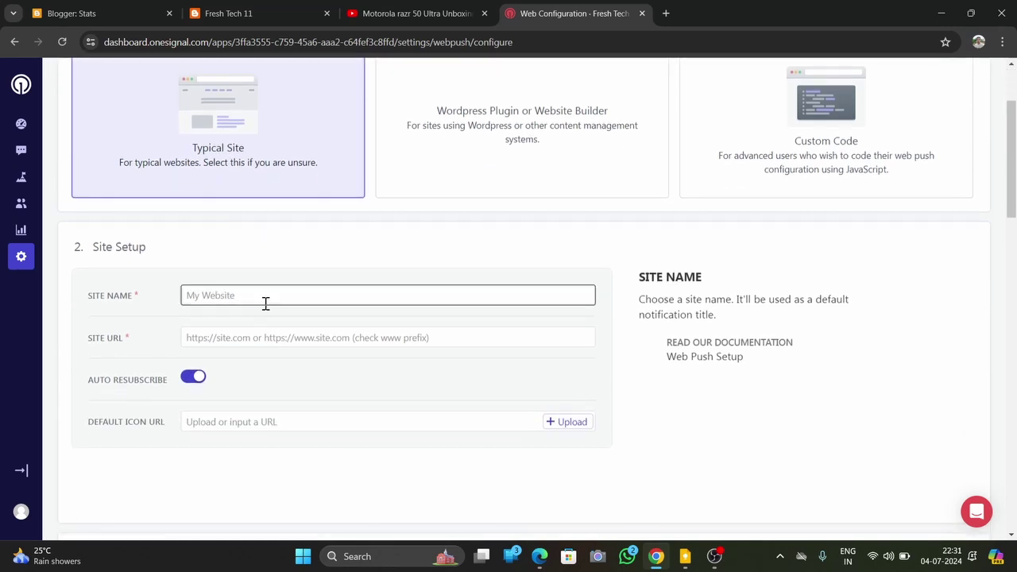
pyautogui.click(267, 297)
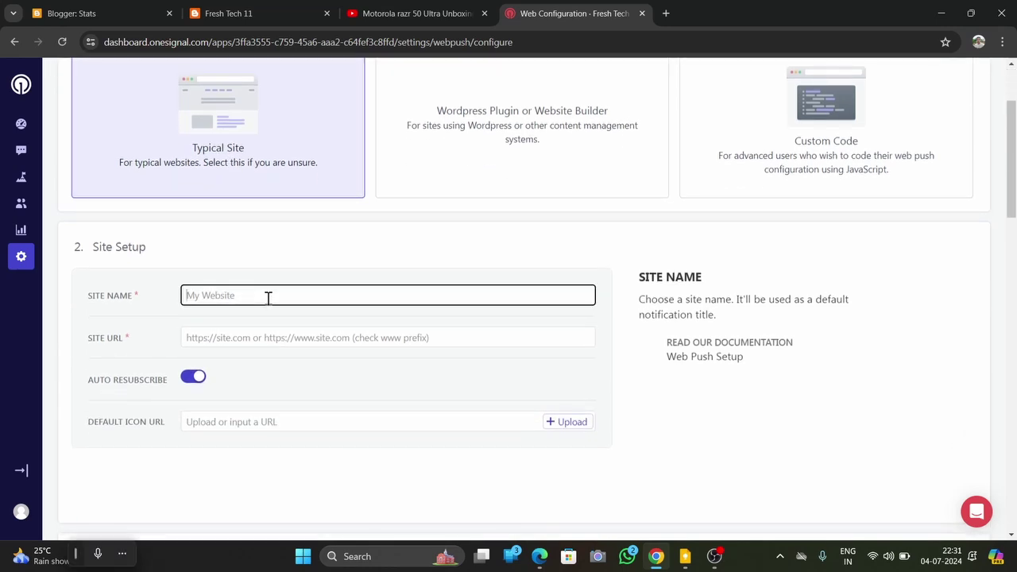
pyautogui.write('Fresh Tech 11')
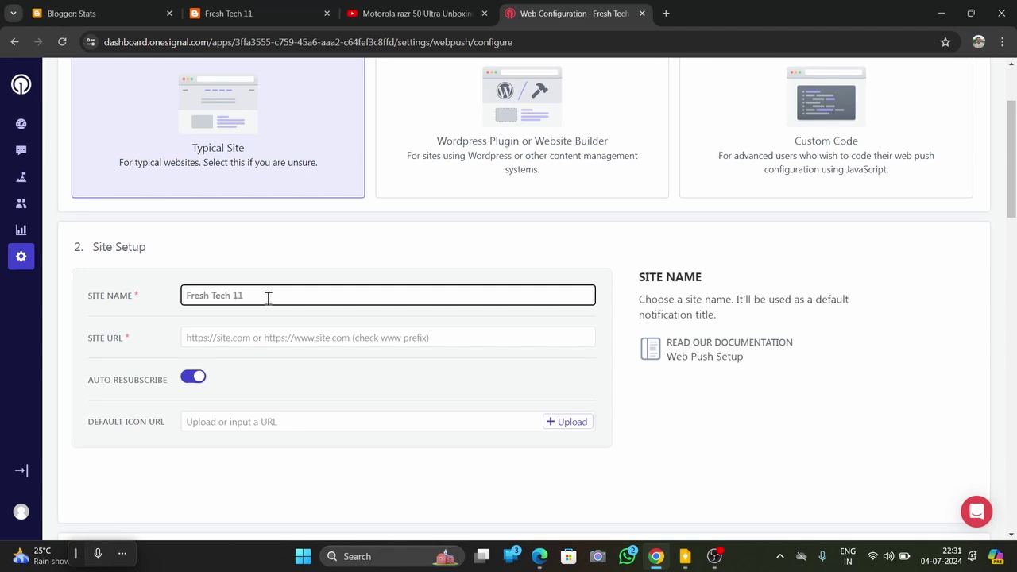
pyautogui.click(270, 337)
pyautogui.rightClick(269, 338)
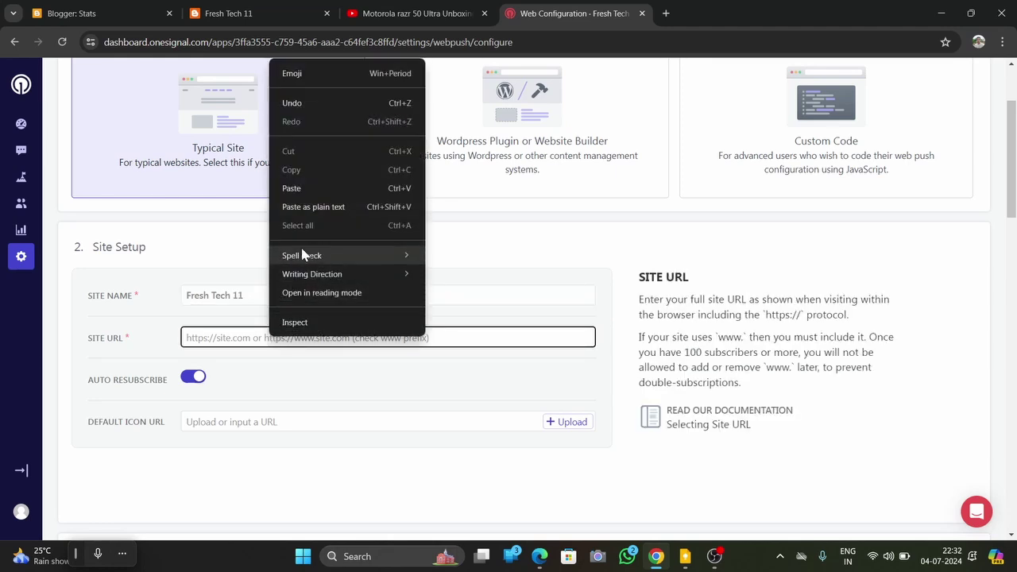
pyautogui.click(304, 191)
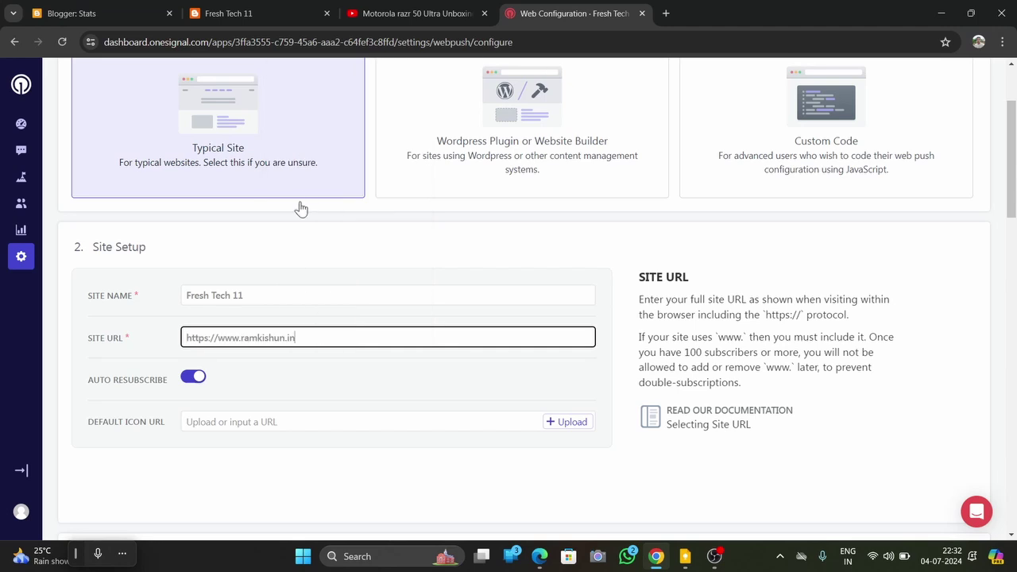
# Open the image upload for the site's default notification icon
pyautogui.click(251, 424)
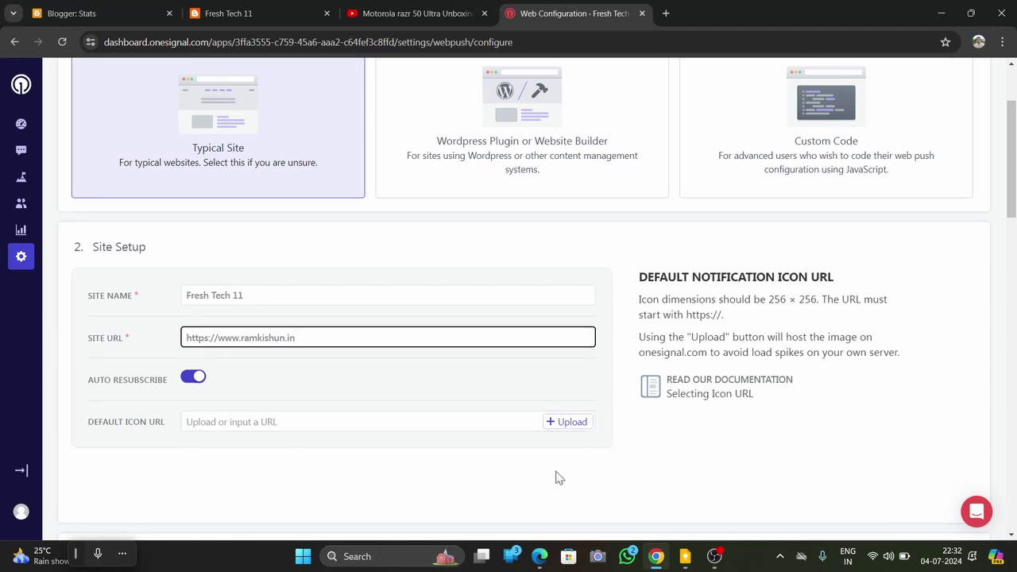
pyautogui.click(570, 422)
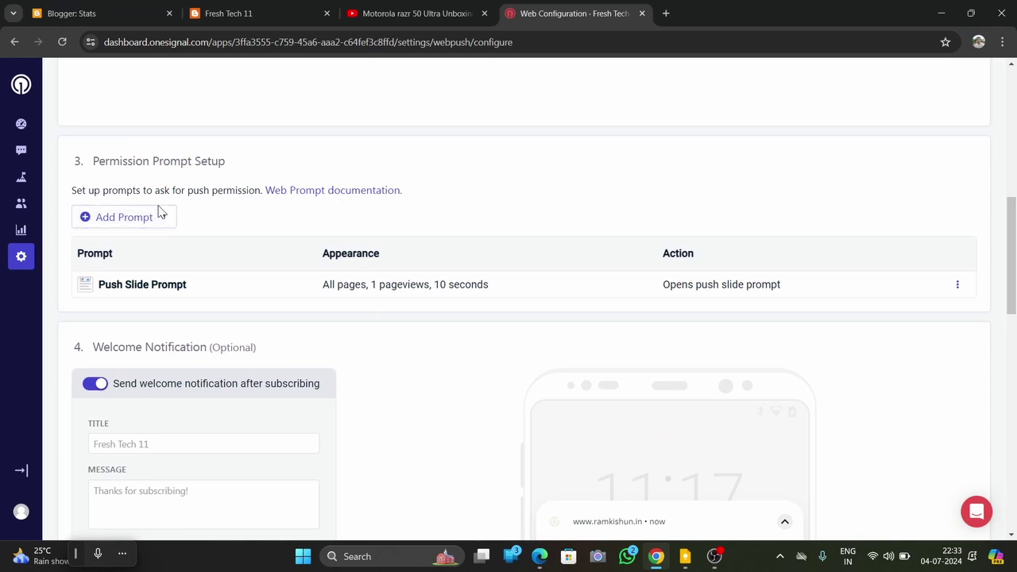
# Add a push permission prompt and show its Subscription Bell settings
pyautogui.click(158, 216)
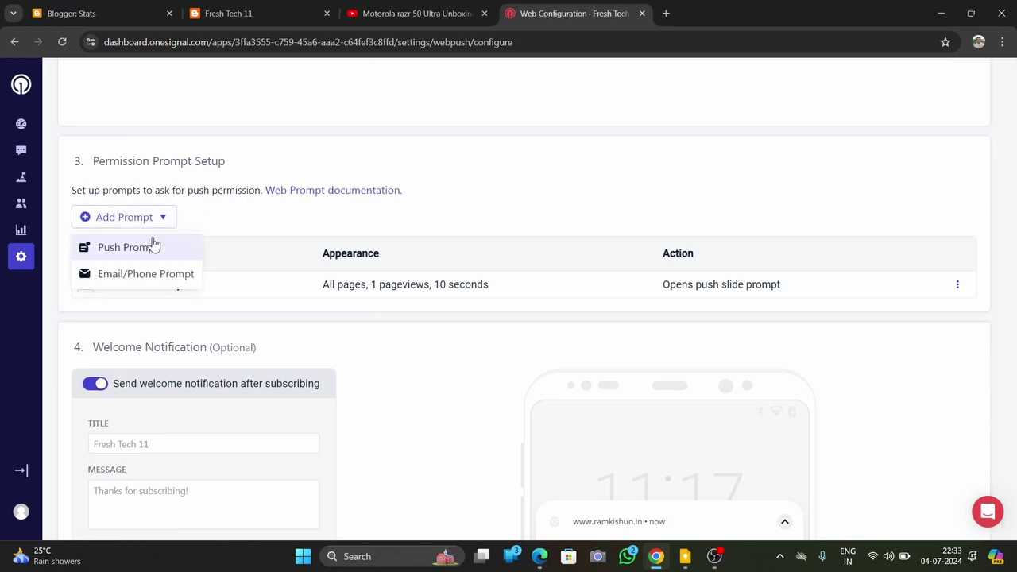
pyautogui.click(151, 247)
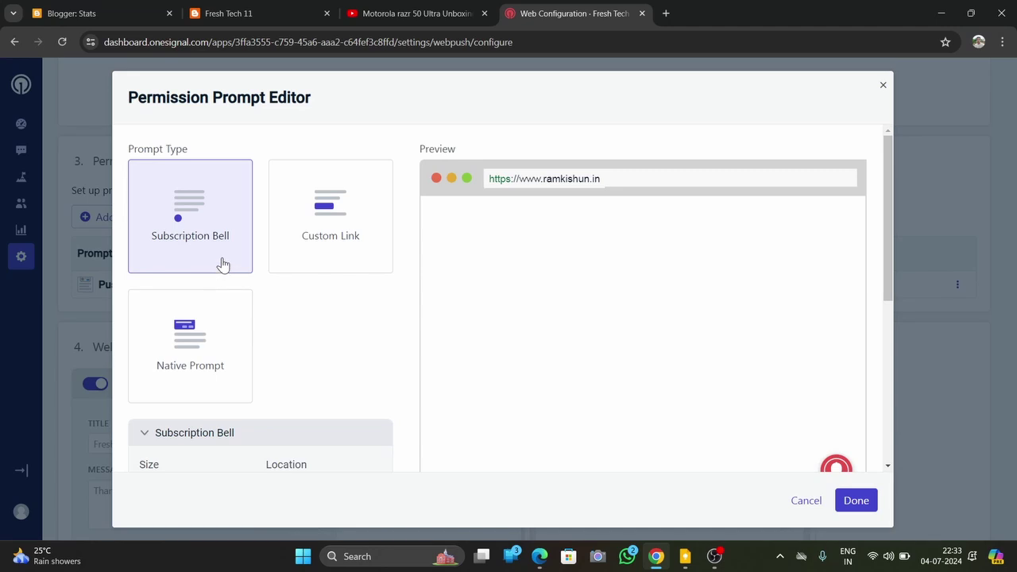
pyautogui.scroll(-3, 285, 278)
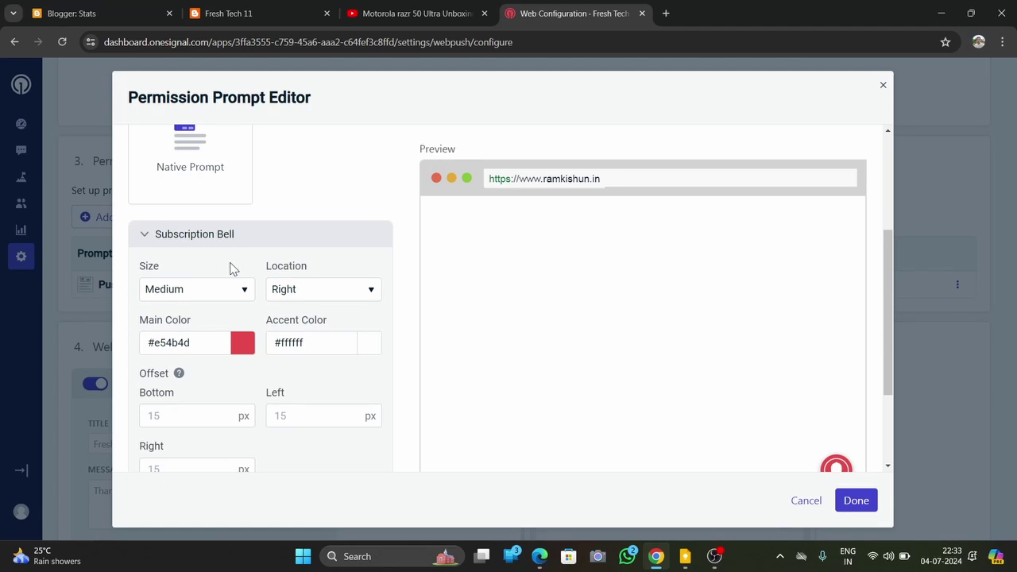
pyautogui.scroll(-1, 230, 267)
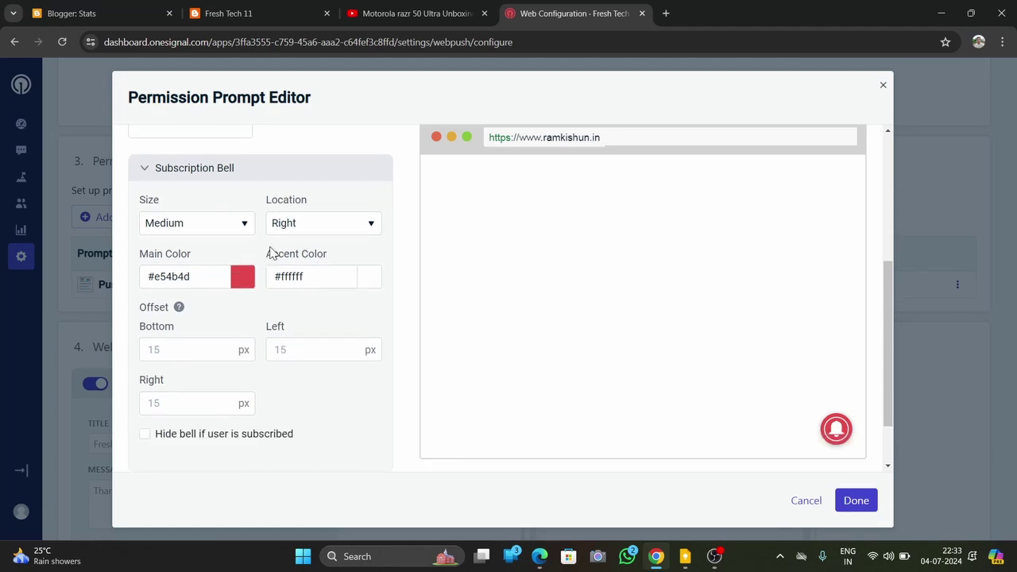
# Try the Left location for the subscription bell, and return it to Right
pyautogui.click(329, 230)
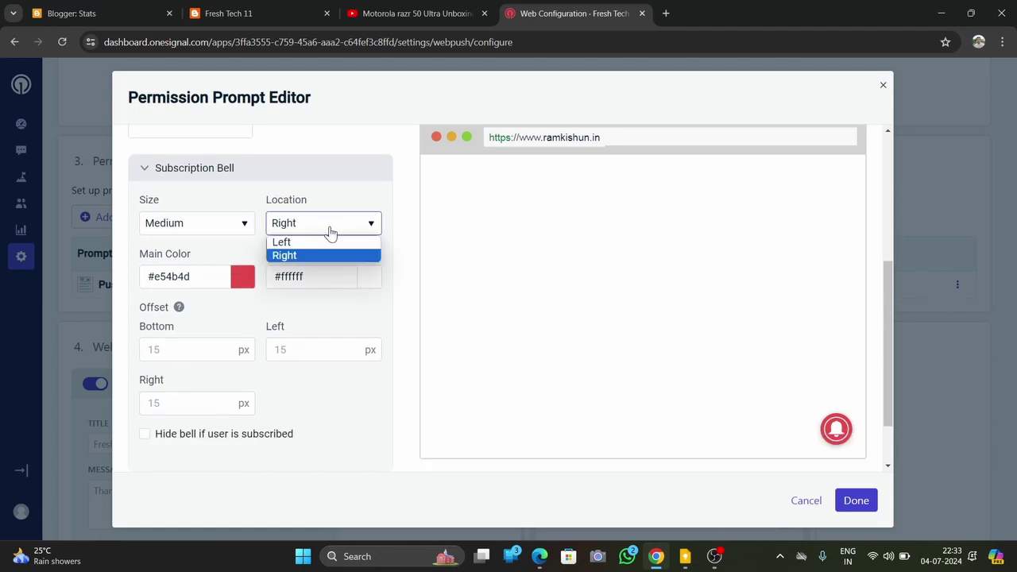
pyautogui.click(348, 195)
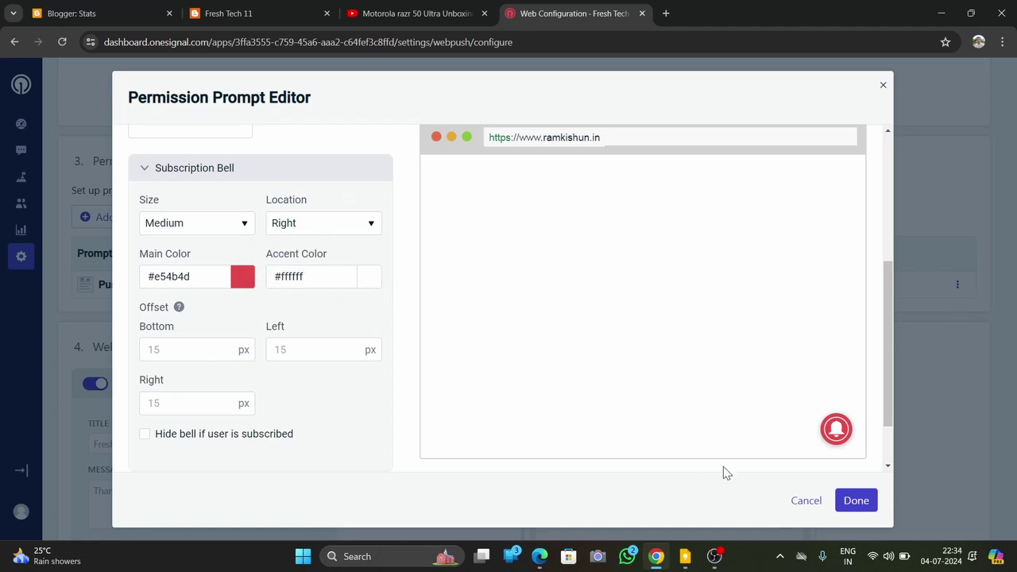
pyautogui.scroll(-1, 874, 397)
pyautogui.click(288, 216)
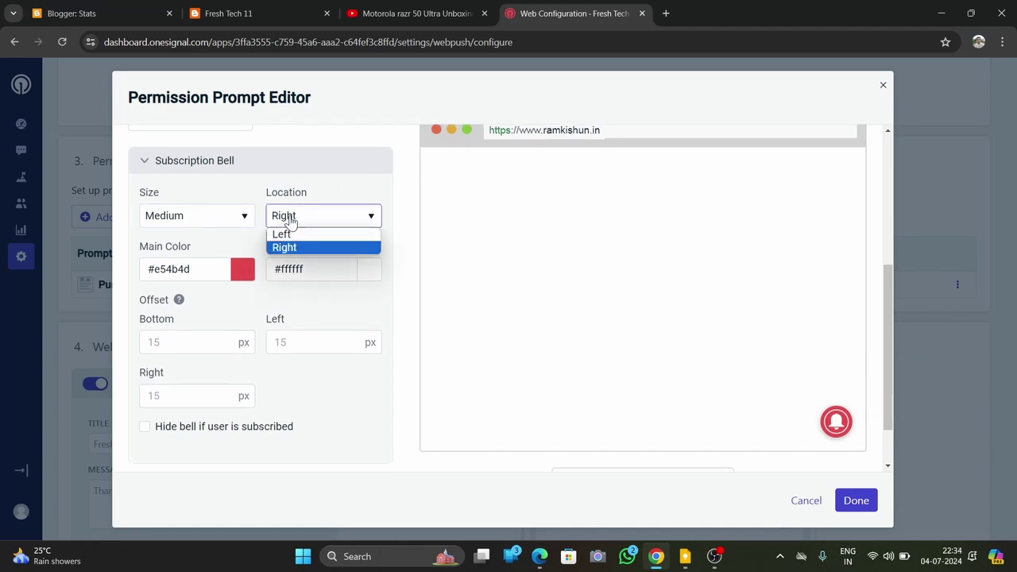
pyautogui.click(315, 234)
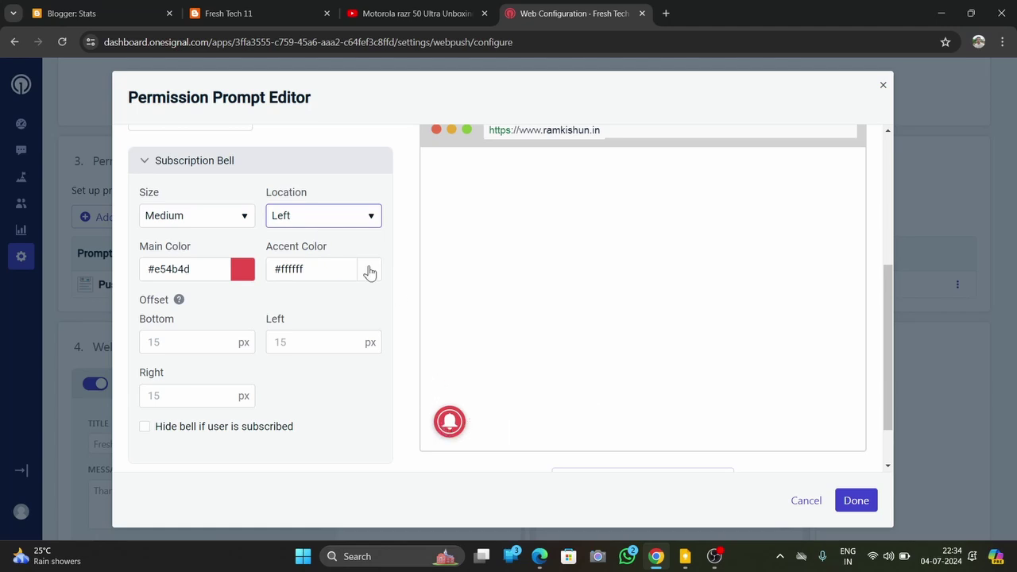
pyautogui.click(341, 224)
pyautogui.click(339, 248)
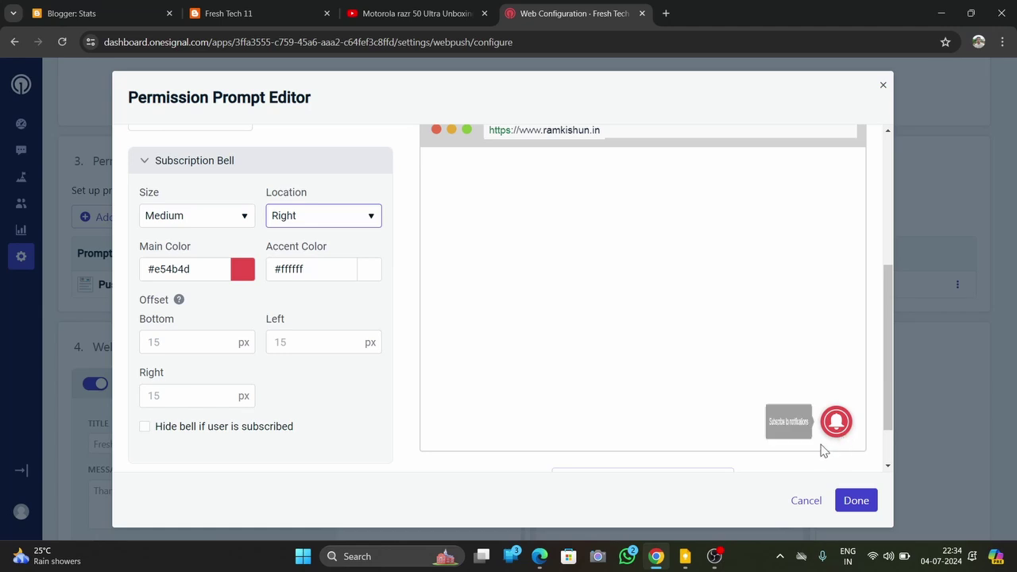
# Compare the Small and Medium sizes for the subscription bell, and set its size to Large
pyautogui.click(244, 219)
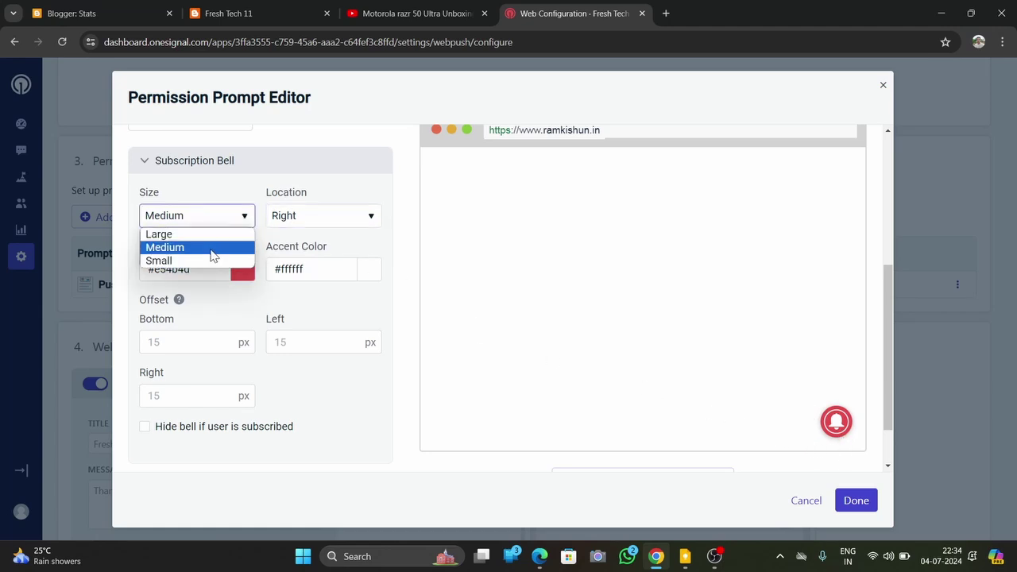
pyautogui.click(212, 261)
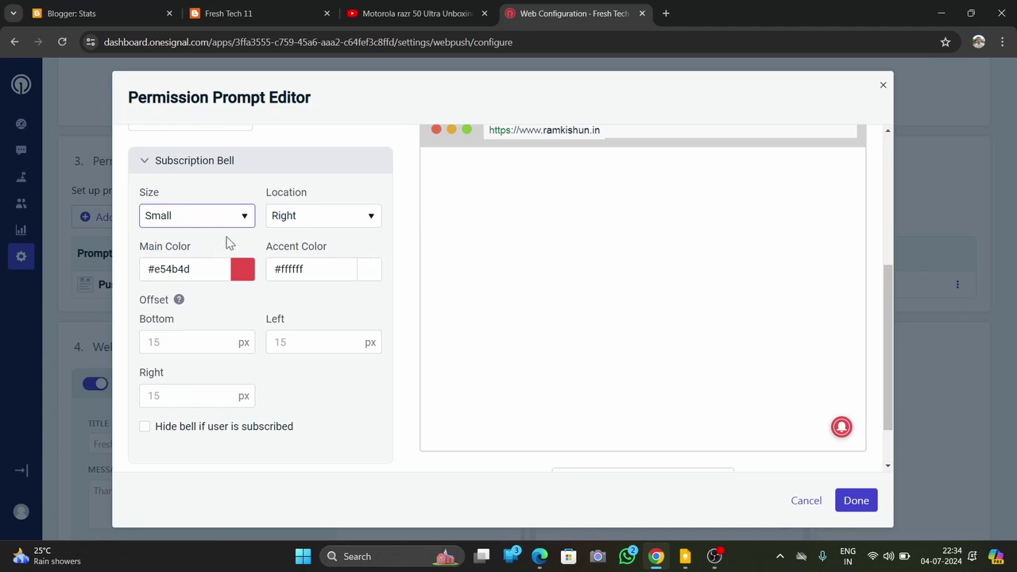
pyautogui.click(234, 223)
pyautogui.click(217, 245)
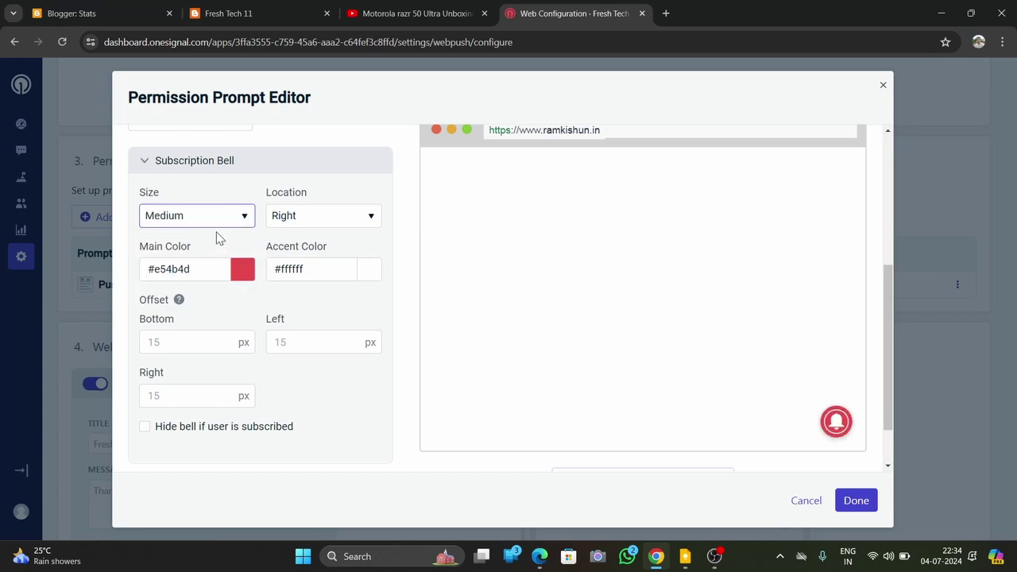
pyautogui.click(226, 223)
pyautogui.click(224, 235)
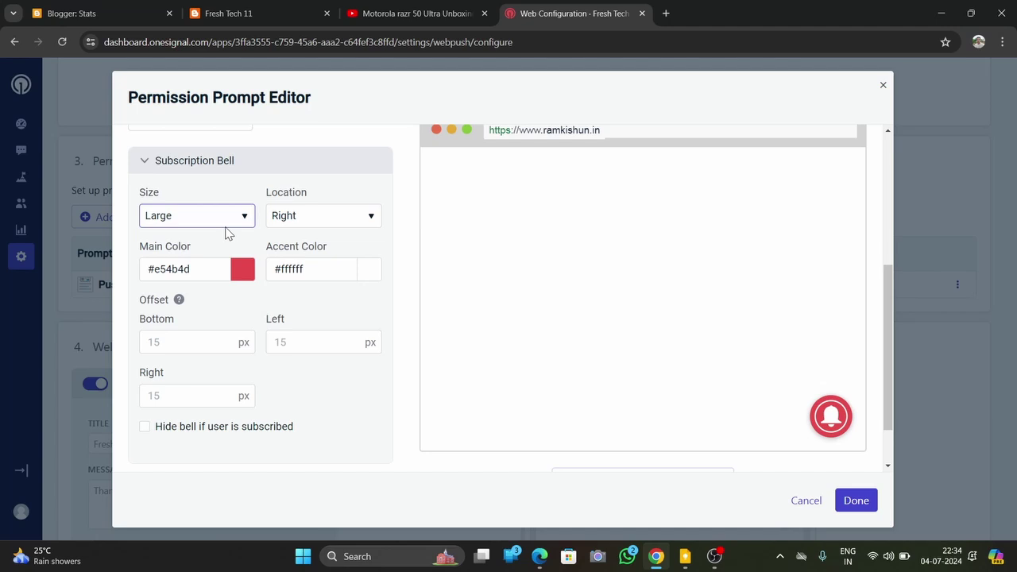
# Set the subscription bell's size to Medium
pyautogui.click(232, 221)
pyautogui.click(235, 247)
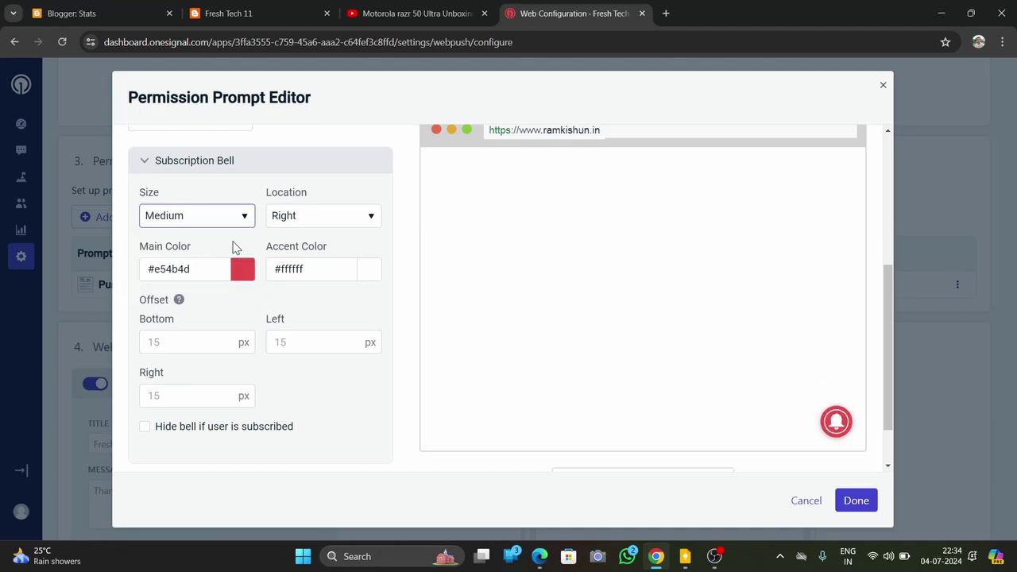
pyautogui.click(214, 306)
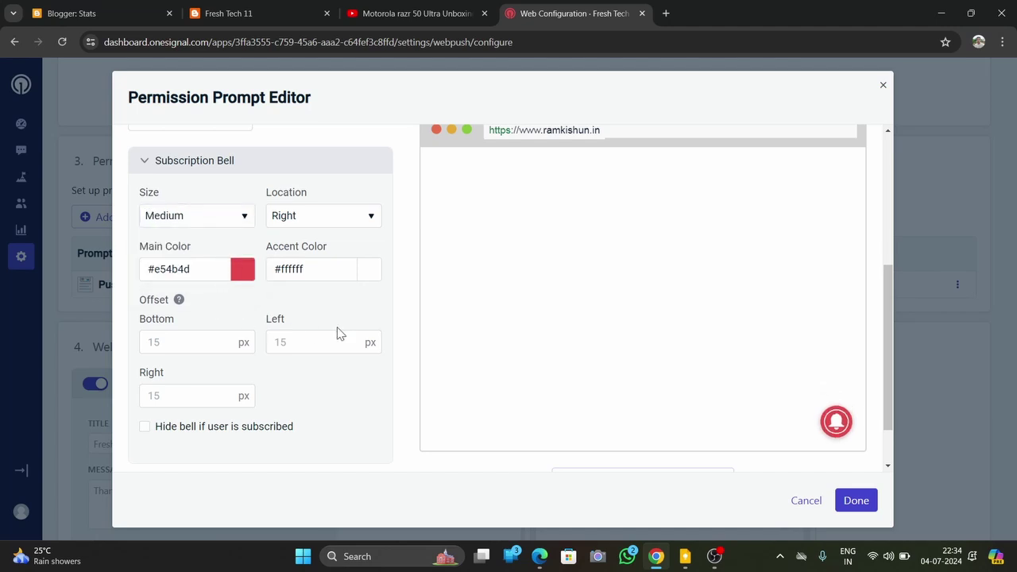
# Set the subscription bell to be hidden when the user is subscribed, leaving the offset values blank
pyautogui.click(190, 345)
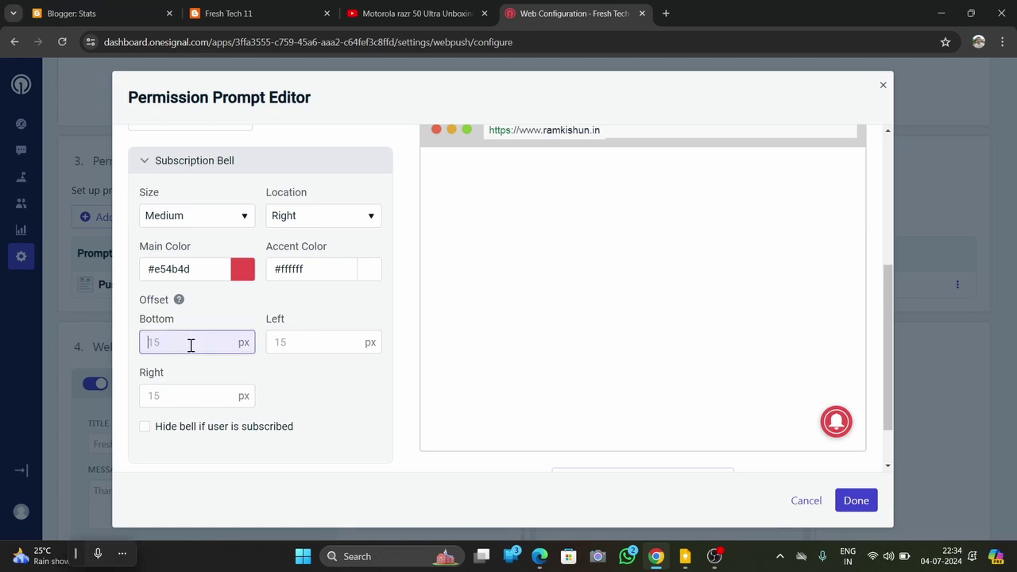
pyautogui.click(293, 348)
pyautogui.click(293, 407)
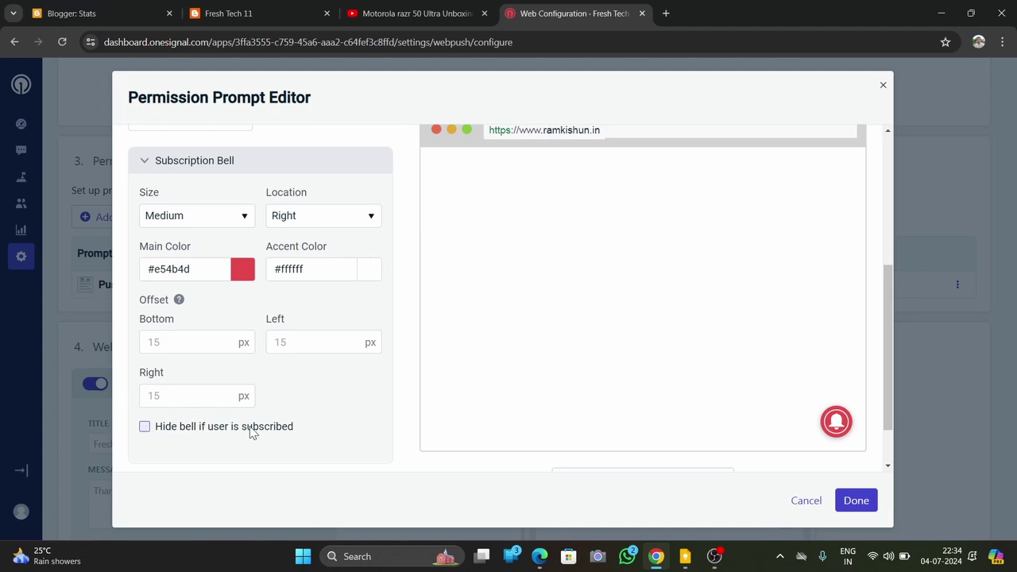
pyautogui.moveTo(155, 427); pyautogui.dragTo(296, 441)
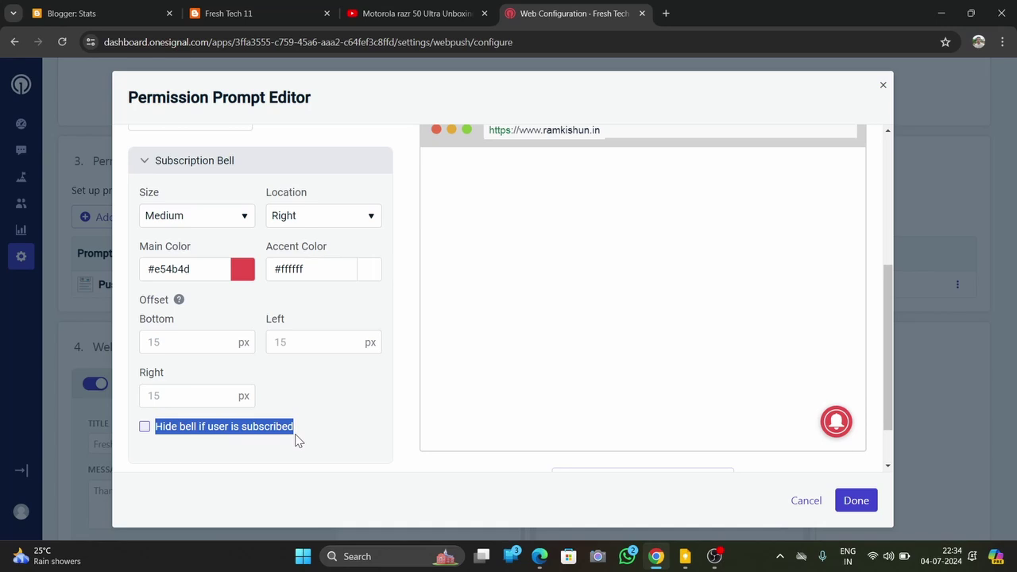
pyautogui.click(268, 433)
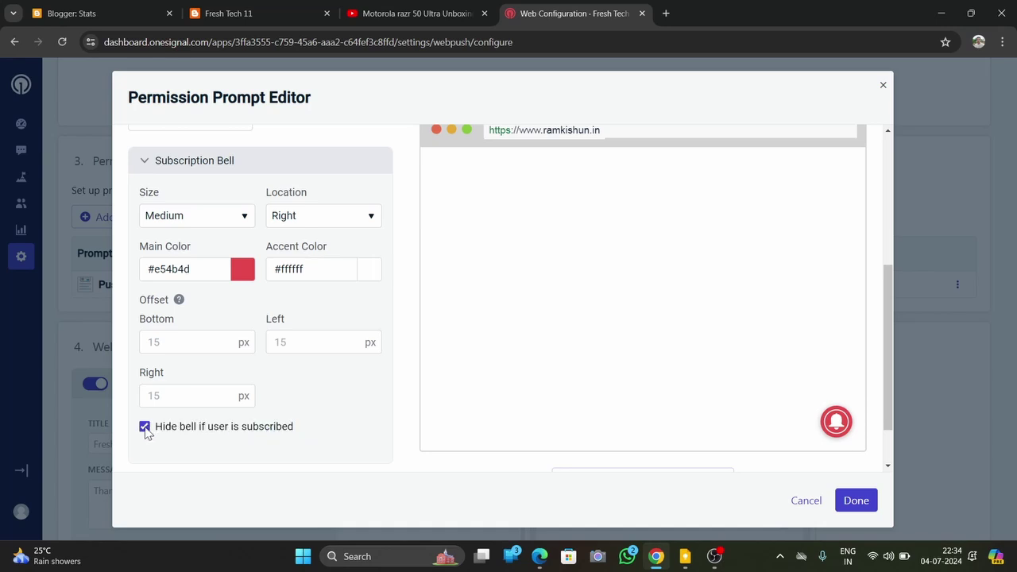
# Enable custom bell text with tooltips "Subscribe for Tech Information", "What is your next question, tell us." and "Please tell us, Why have you blocked ?"
pyautogui.scroll(-1, 298, 328)
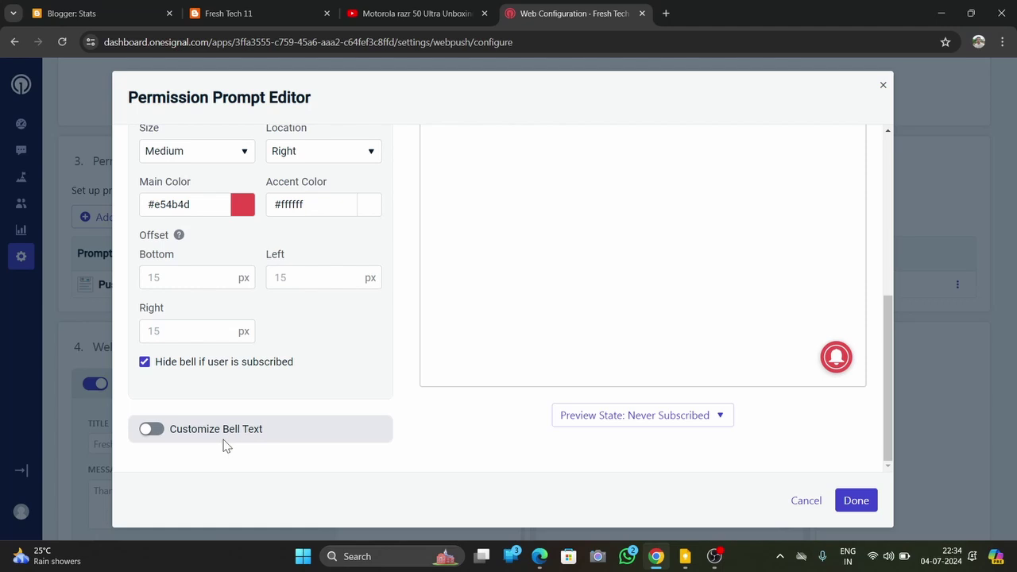
pyautogui.click(151, 429)
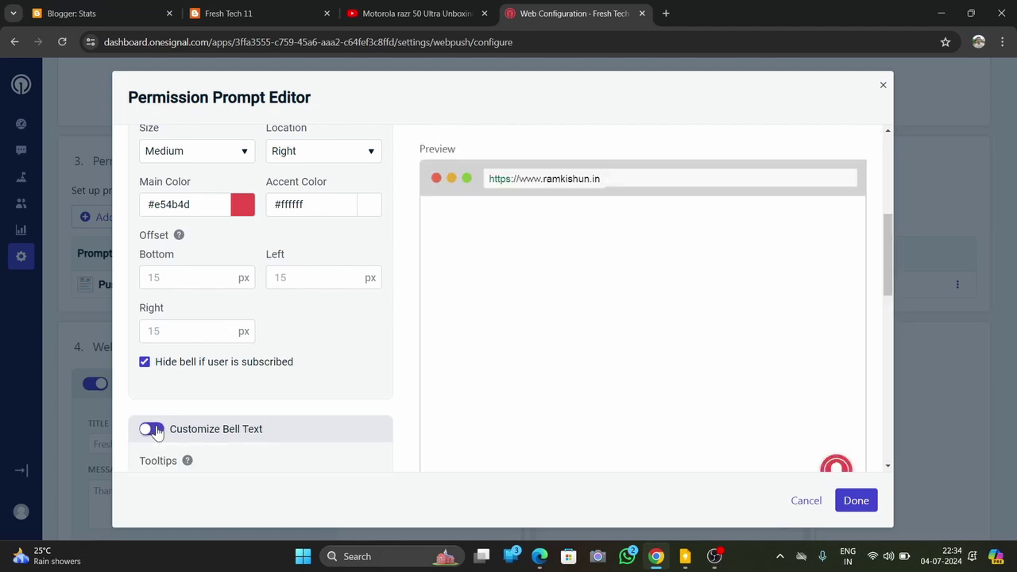
pyautogui.scroll(-5, 597, 215)
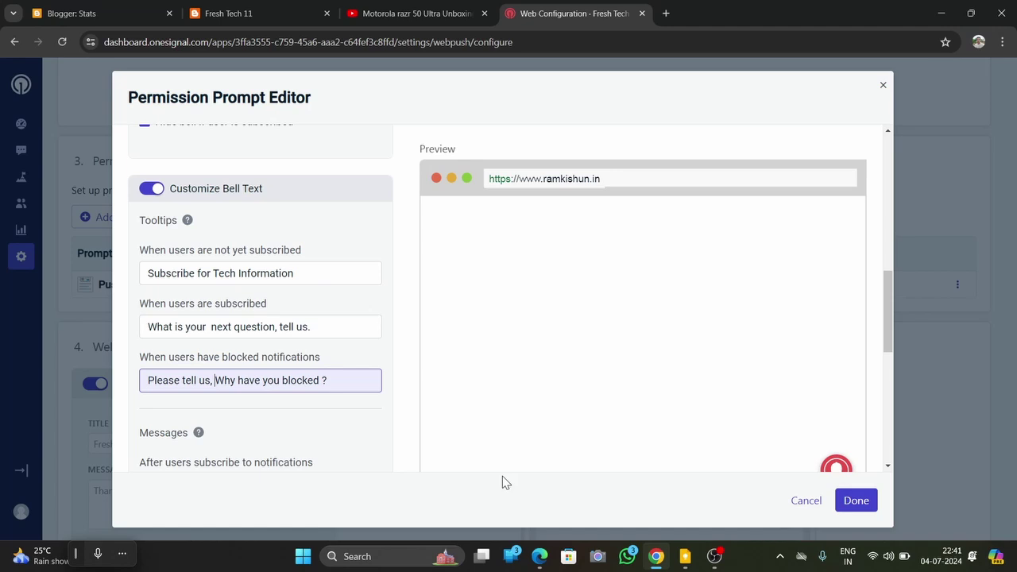
# Check the custom bell tooltips, messages and dialog texts, and add the Subscription Bell prompt to the permission prompts
pyautogui.scroll(-6, 692, 363)
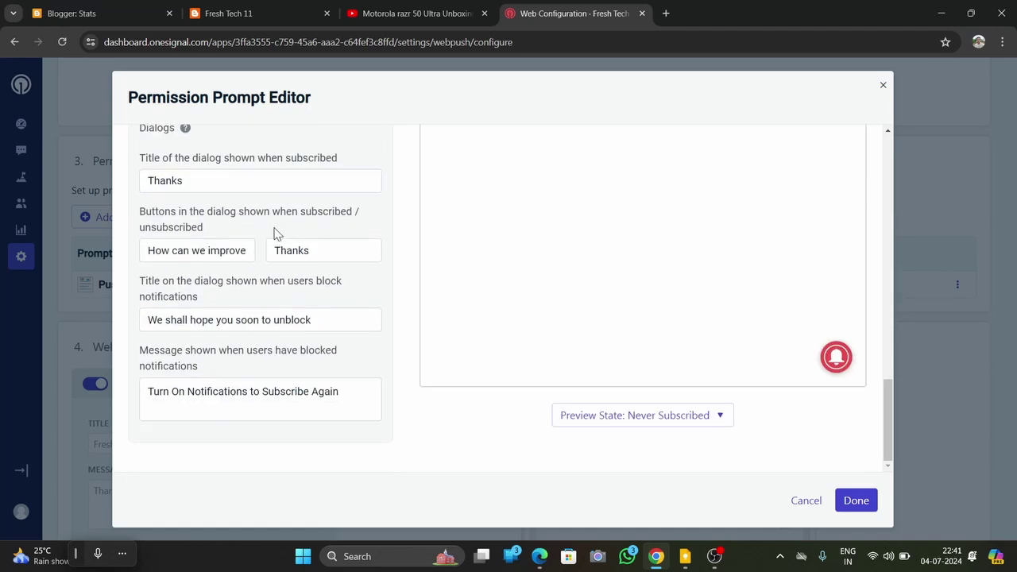
pyautogui.scroll(15, 273, 233)
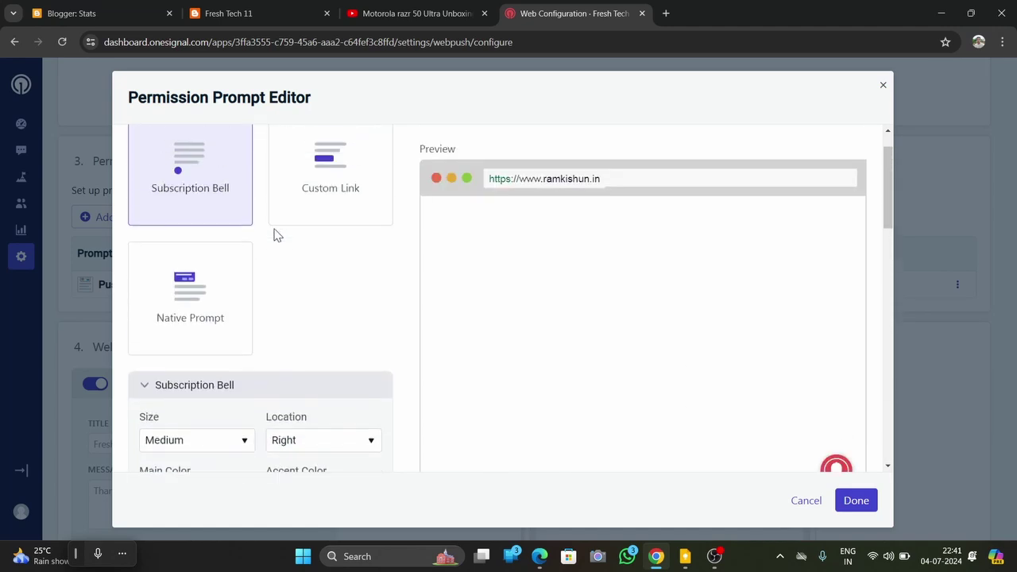
pyautogui.scroll(-5, 270, 238)
pyautogui.scroll(-1, 204, 360)
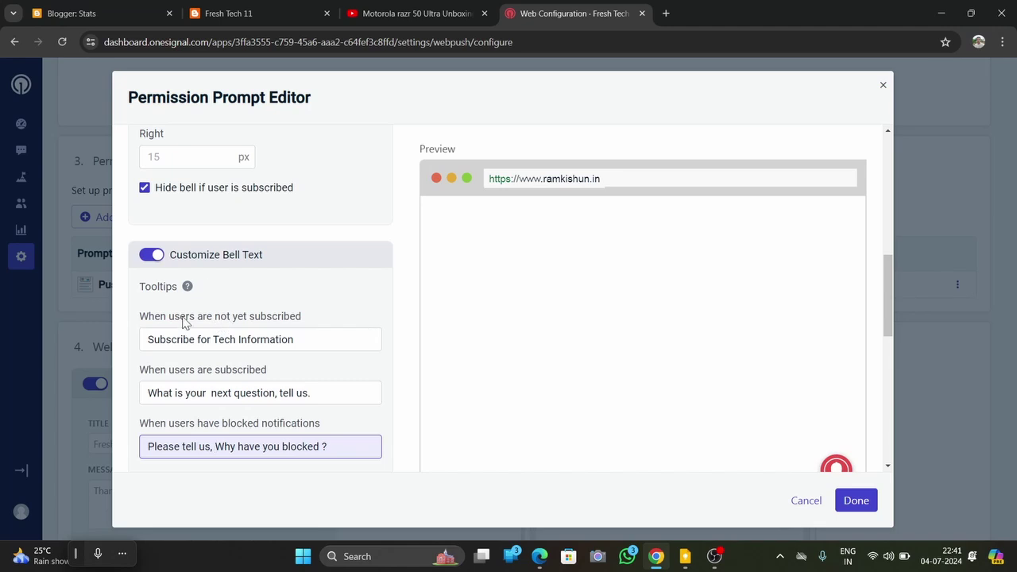
pyautogui.scroll(-2, 213, 342)
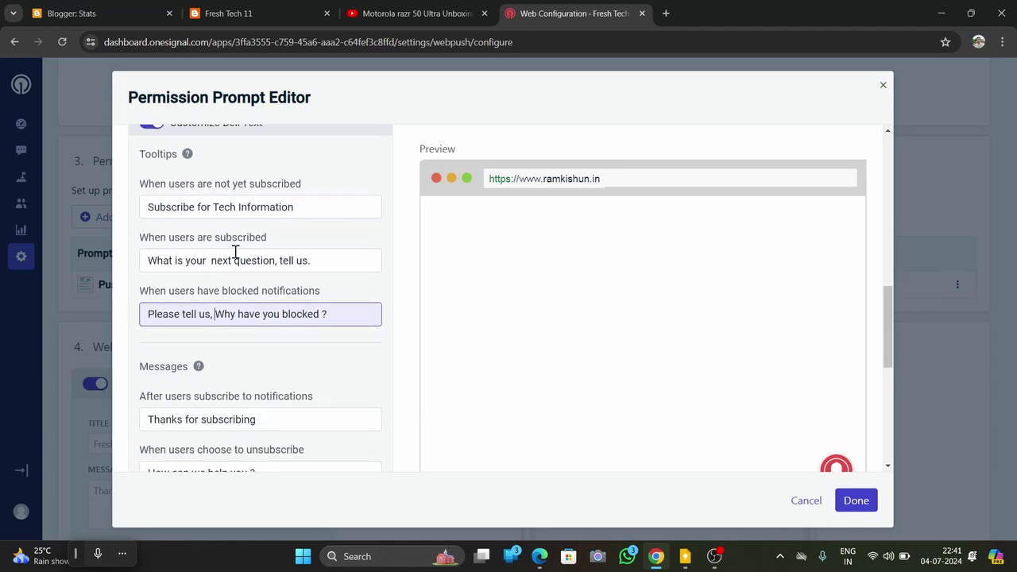
pyautogui.scroll(-2, 342, 310)
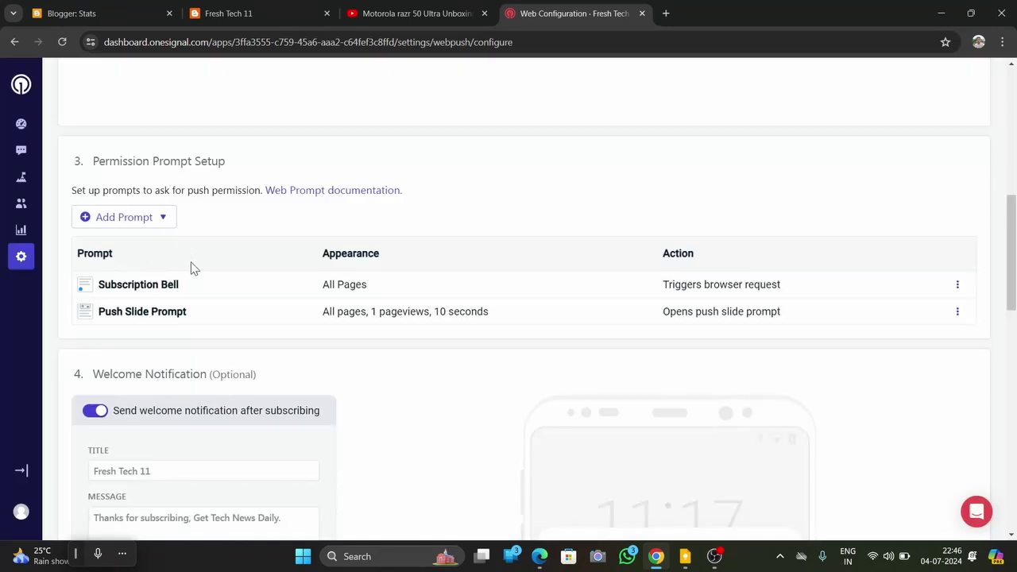
# Examine the welcome notification, advanced push settings, site setup and permission prompt list of the web configuration
pyautogui.scroll(-2, 191, 266)
pyautogui.scroll(-1, 198, 277)
pyautogui.scroll(-4, 424, 318)
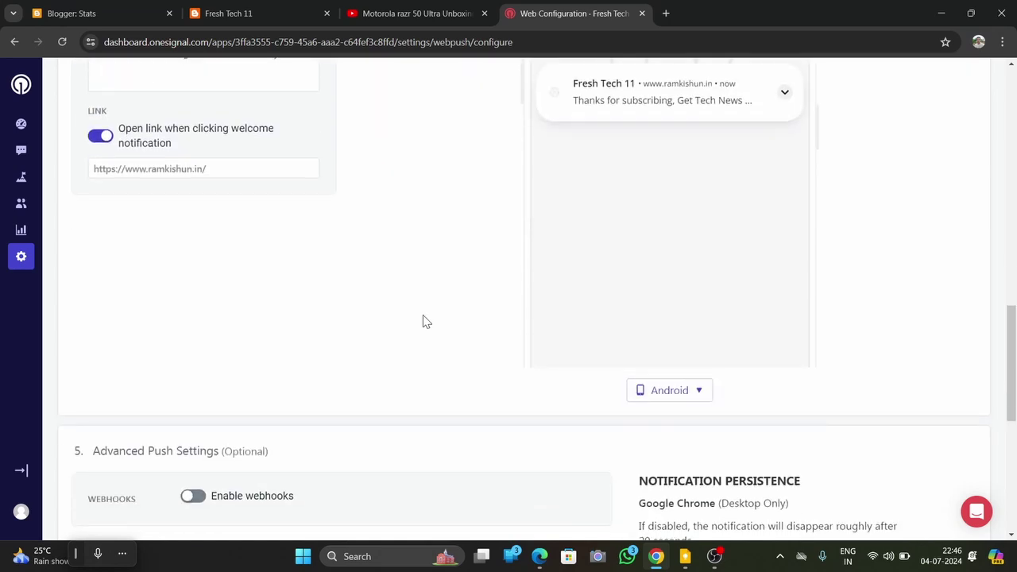
pyautogui.scroll(-3, 402, 277)
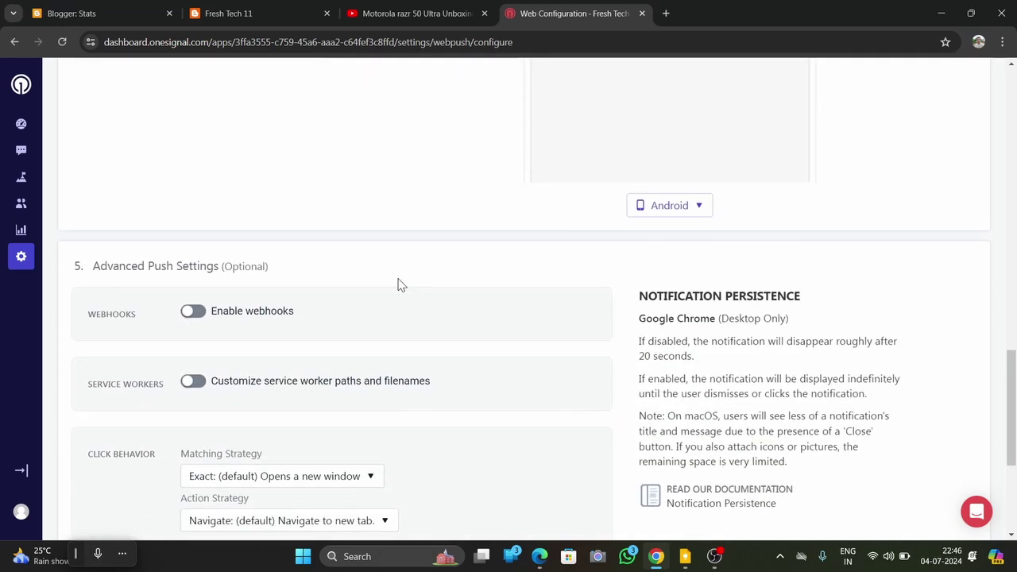
pyautogui.scroll(15, 394, 275)
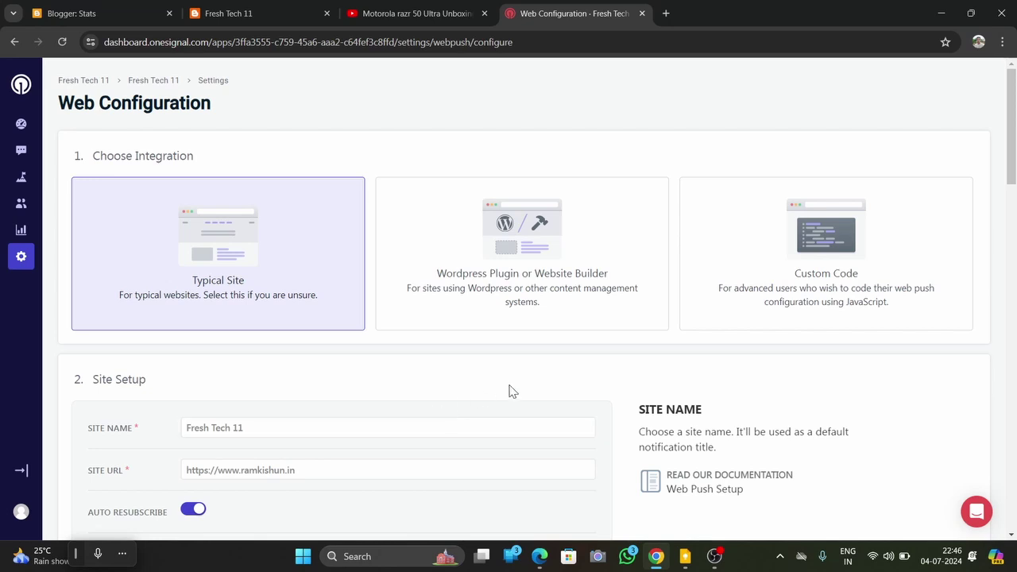
pyautogui.scroll(-2, 512, 383)
pyautogui.scroll(-3, 347, 355)
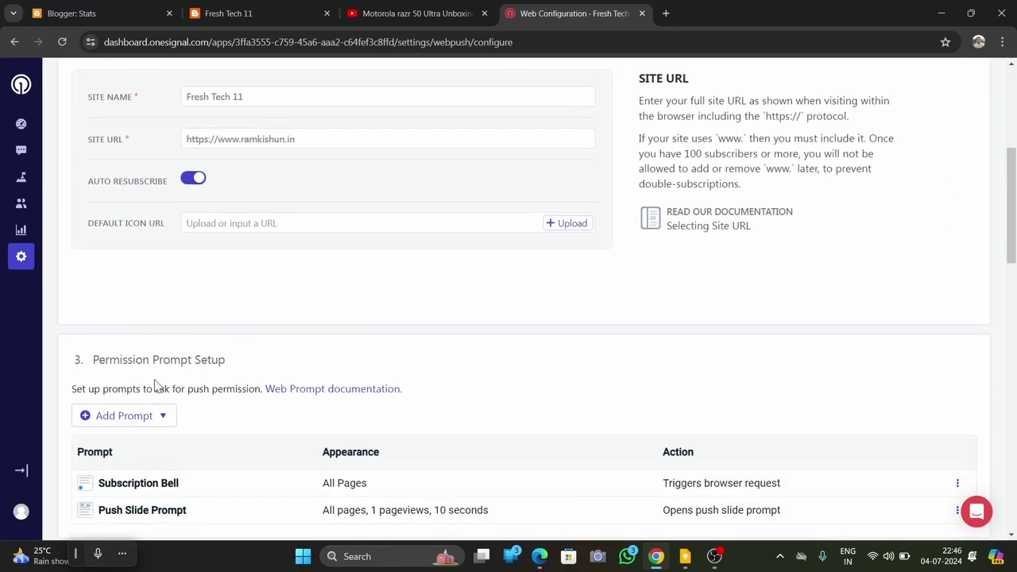
pyautogui.scroll(-1, 159, 389)
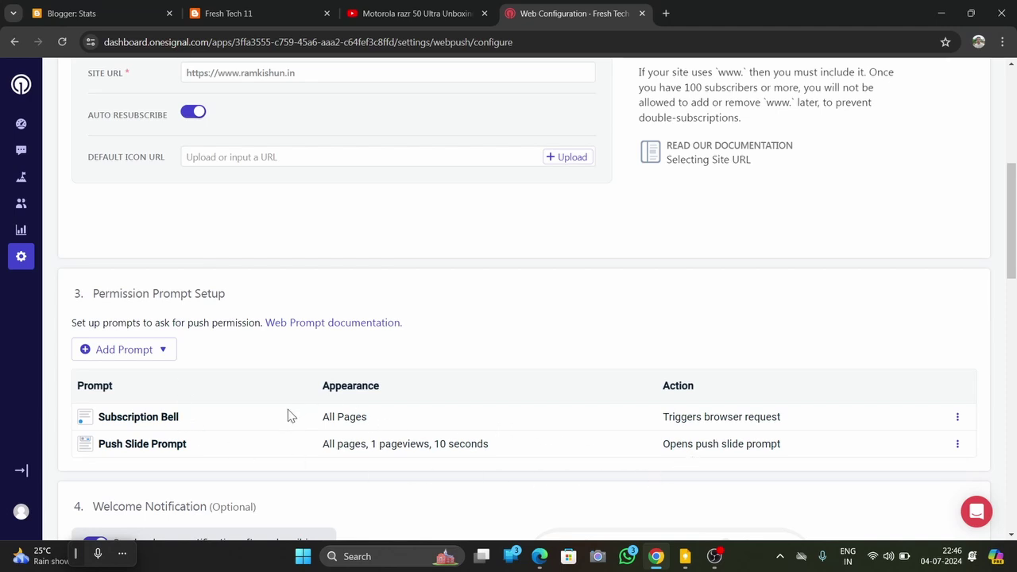
# Open the Push Slide Prompt for editing and examine its Auto Prompt pageview and delay settings
pyautogui.click(141, 444)
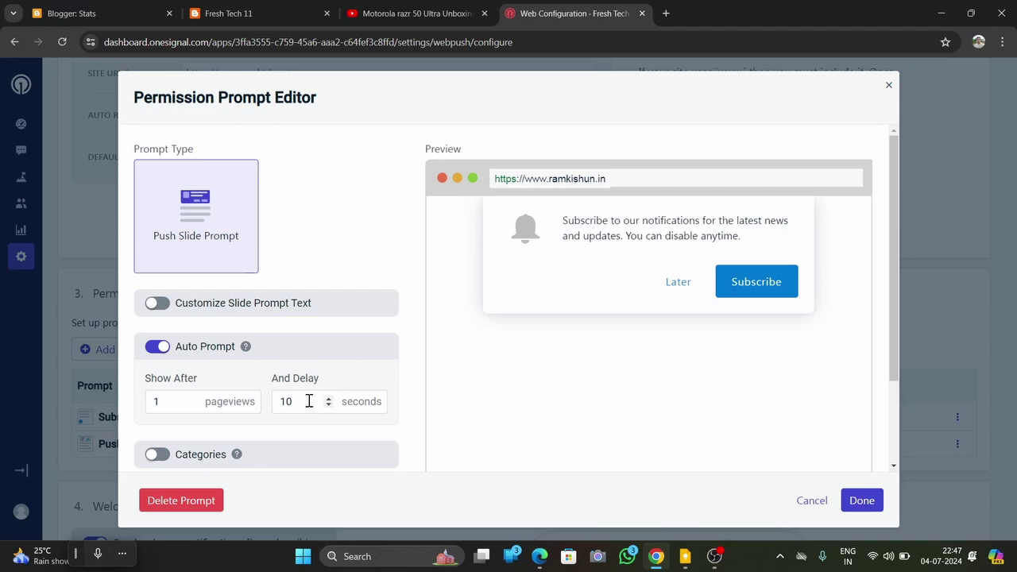
pyautogui.scroll(-1, 205, 398)
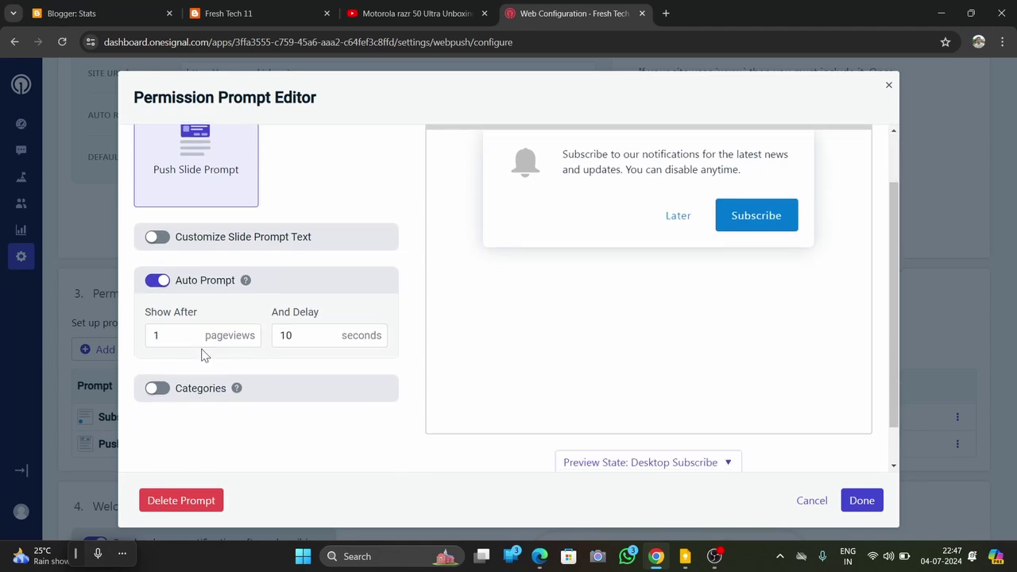
# Try the Categories option of the push slide prompt, inspect its label and button fields, and turn it off again
pyautogui.click(158, 388)
pyautogui.scroll(-1, 213, 423)
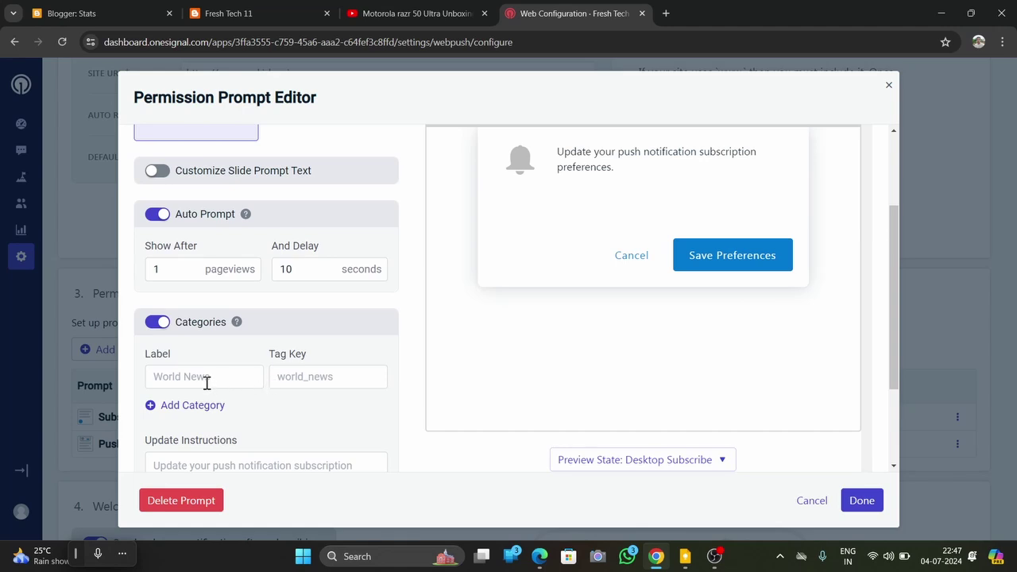
pyautogui.scroll(-1, 205, 384)
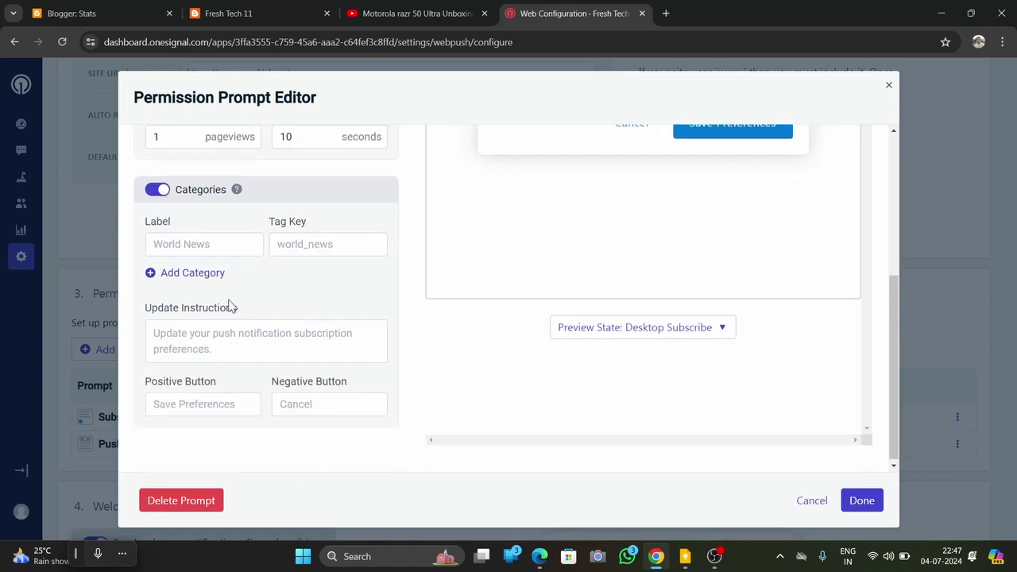
pyautogui.scroll(-1, 240, 283)
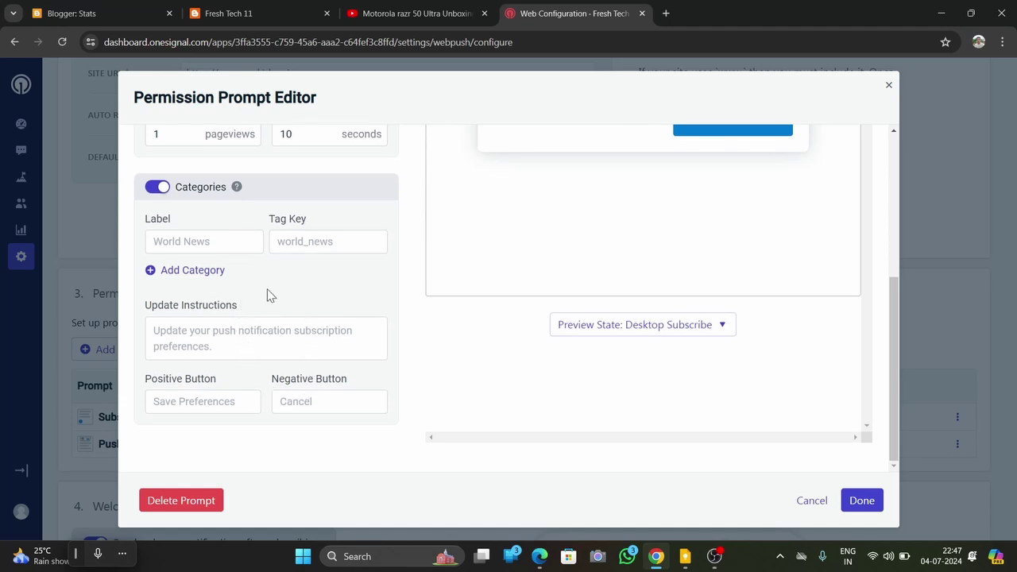
pyautogui.click(156, 188)
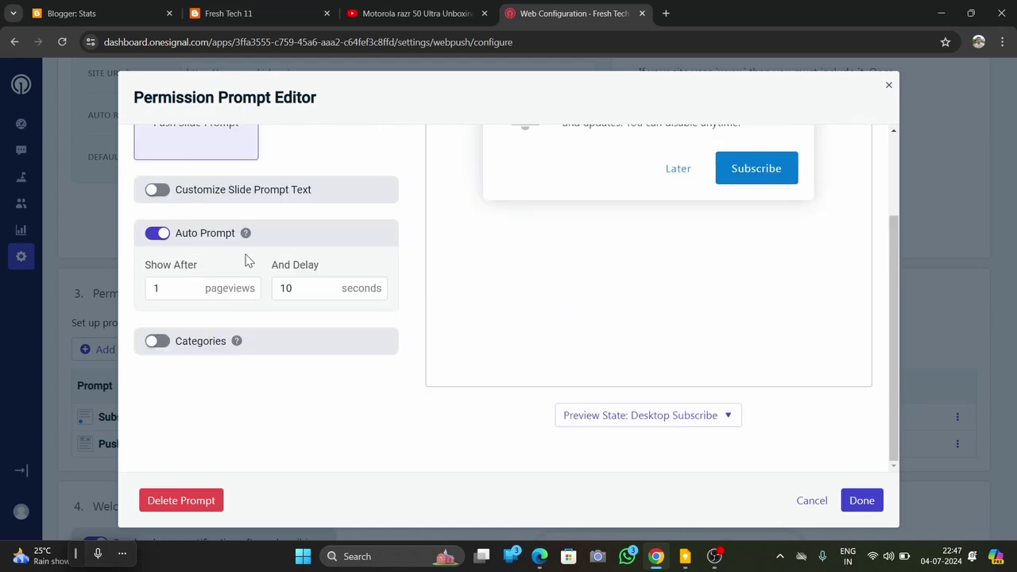
# Review the push slide prompt's preview and settings, and confirm the prompt
pyautogui.scroll(3, 420, 302)
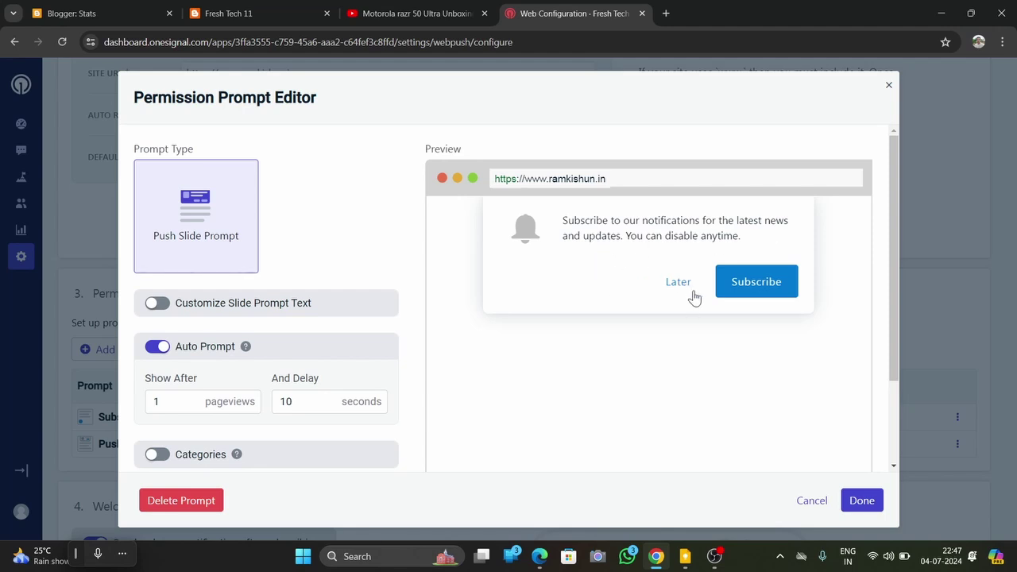
pyautogui.scroll(-2, 500, 268)
pyautogui.scroll(2, 253, 260)
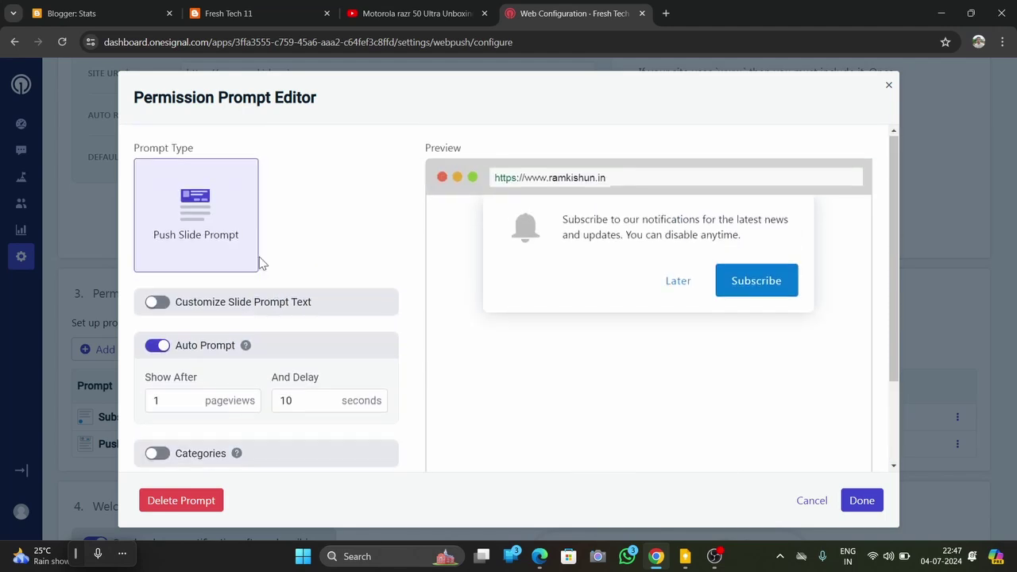
pyautogui.scroll(-2, 262, 270)
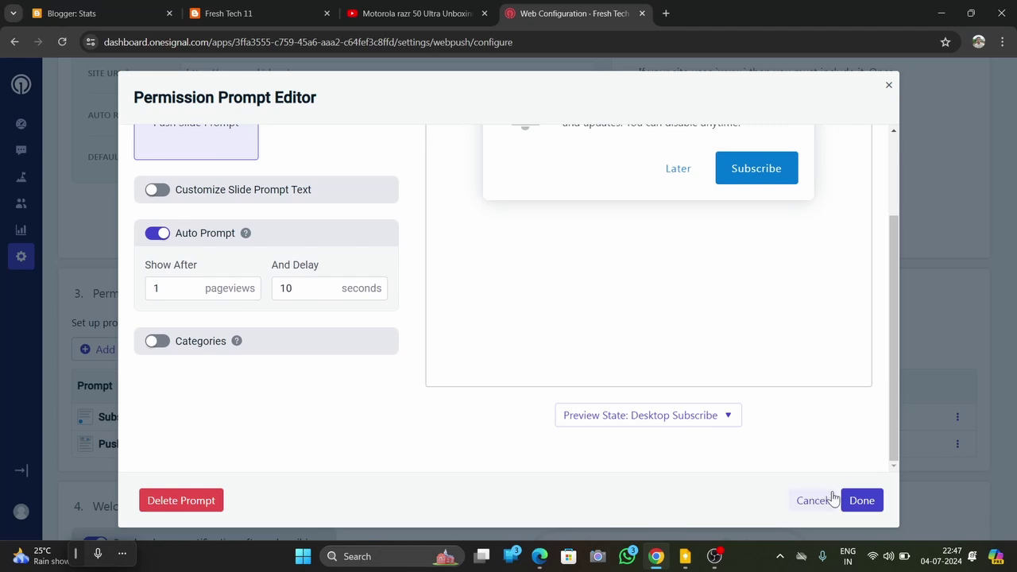
pyautogui.click(862, 500)
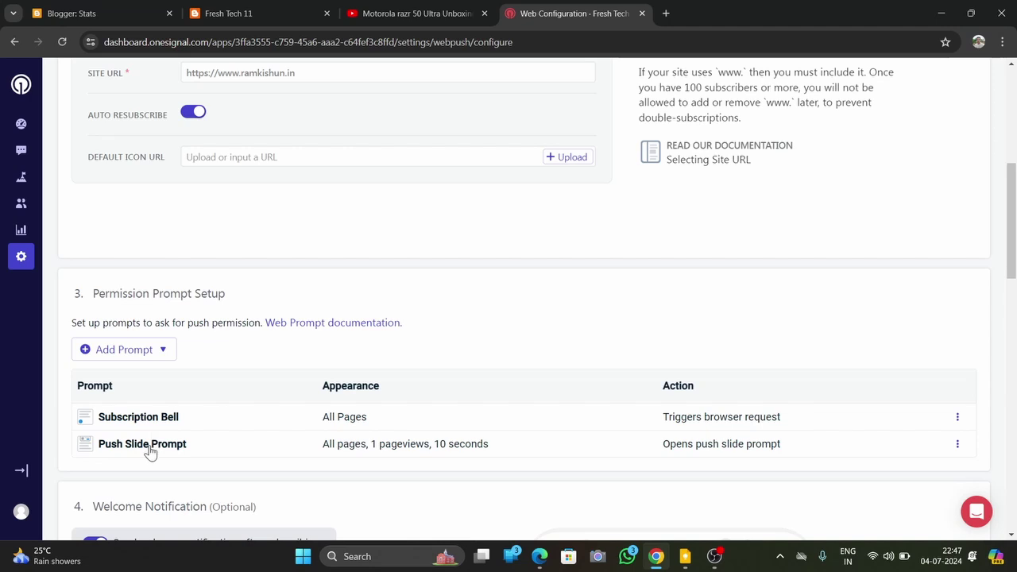
# Reopen the Subscription Bell prompt, review its appearance settings and custom texts, and confirm it
pyautogui.click(145, 420)
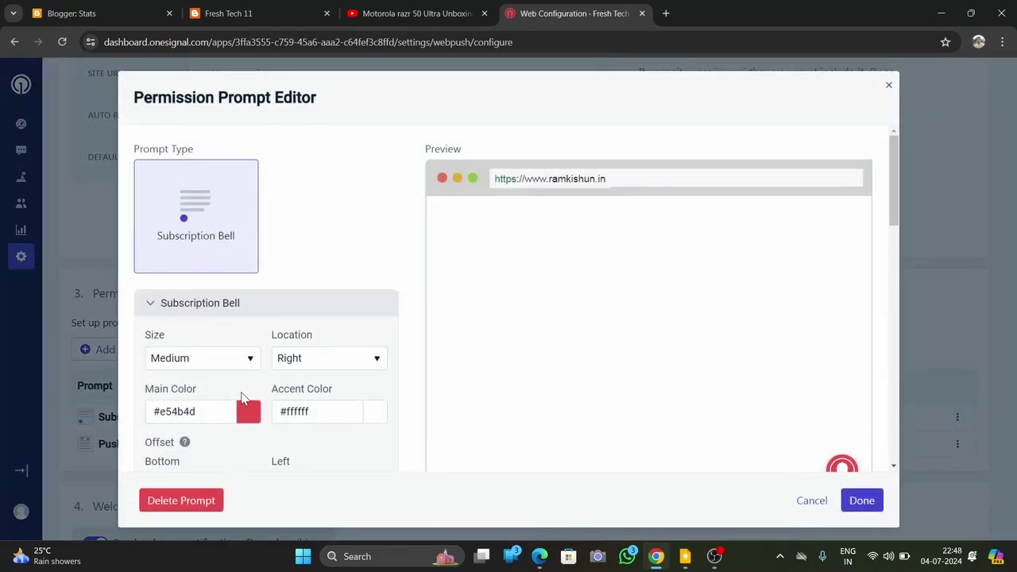
pyautogui.scroll(-4, 206, 358)
pyautogui.scroll(-8, 225, 348)
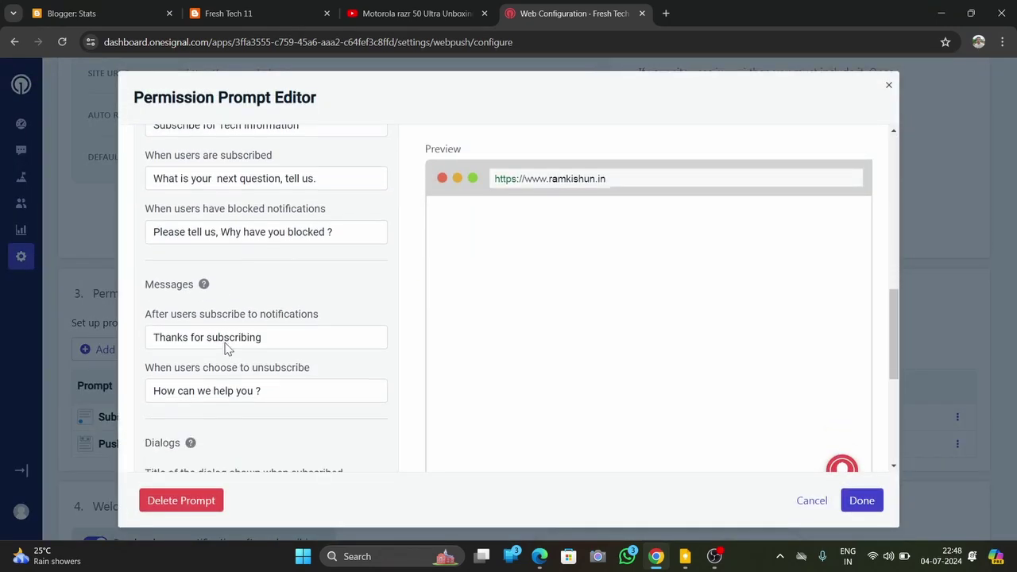
pyautogui.click(862, 500)
# Check the welcome notification and advanced push settings, and save the web configuration
pyautogui.scroll(-3, 193, 290)
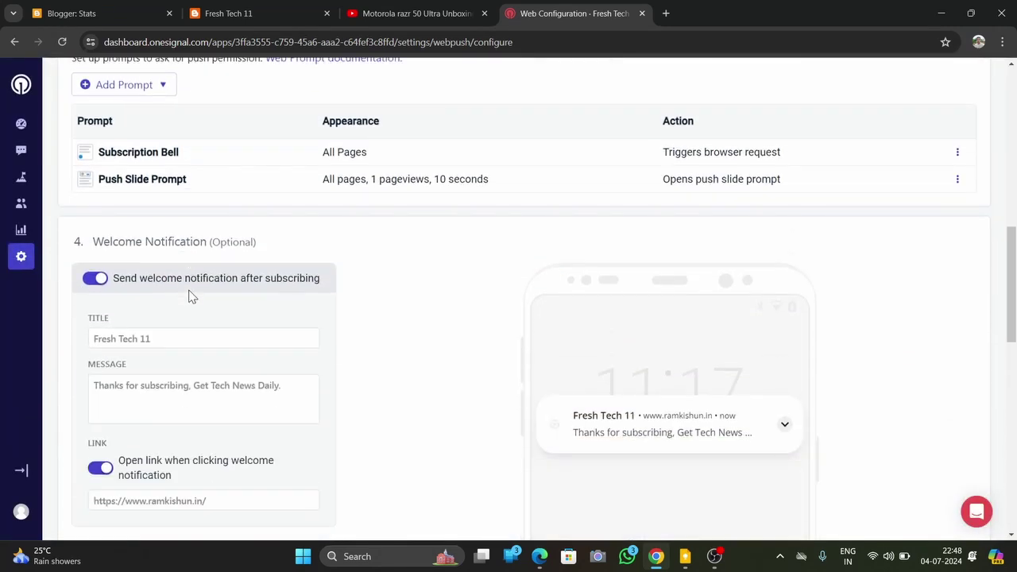
pyautogui.scroll(-7, 183, 300)
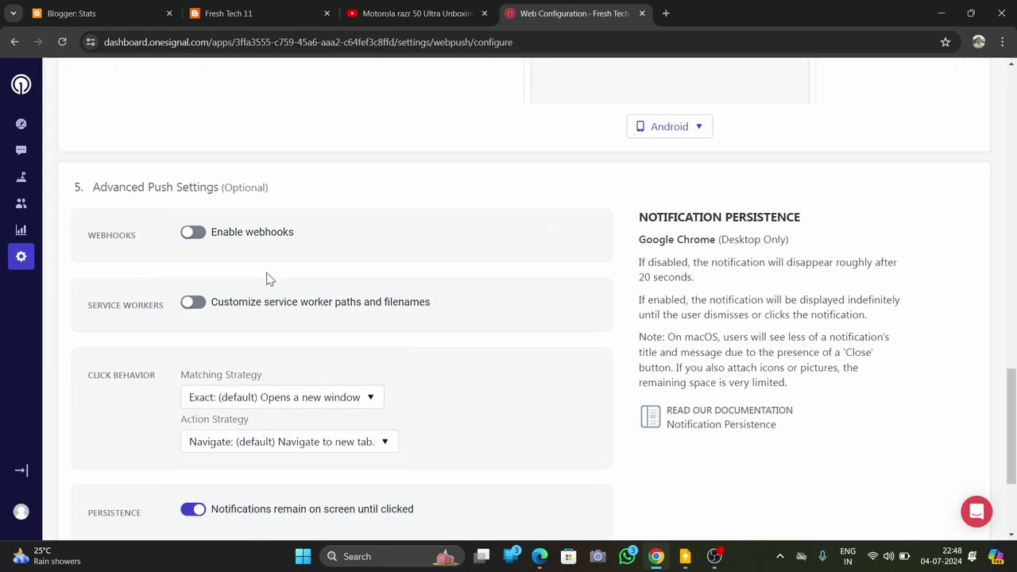
pyautogui.scroll(-2, 374, 233)
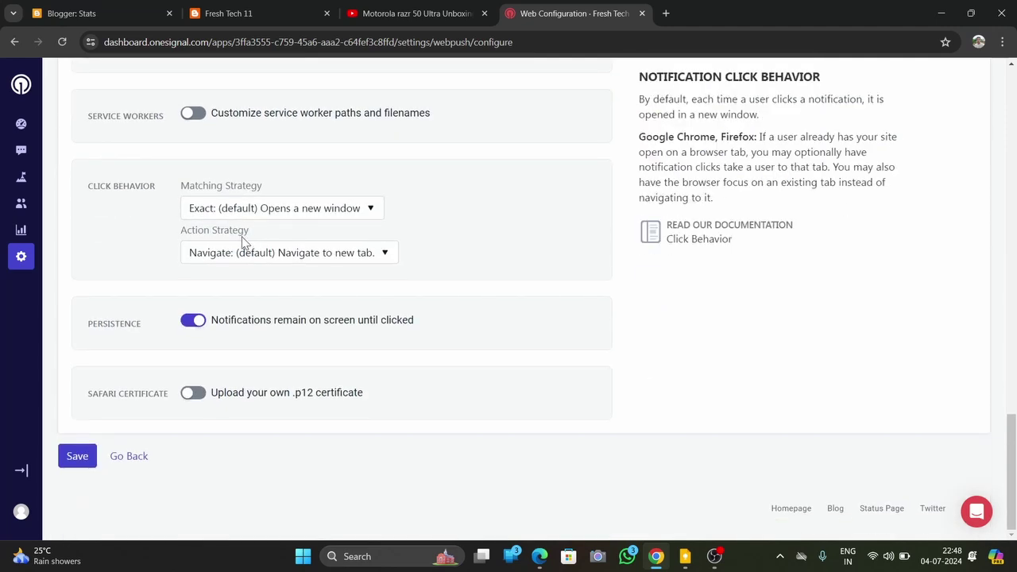
pyautogui.click(76, 453)
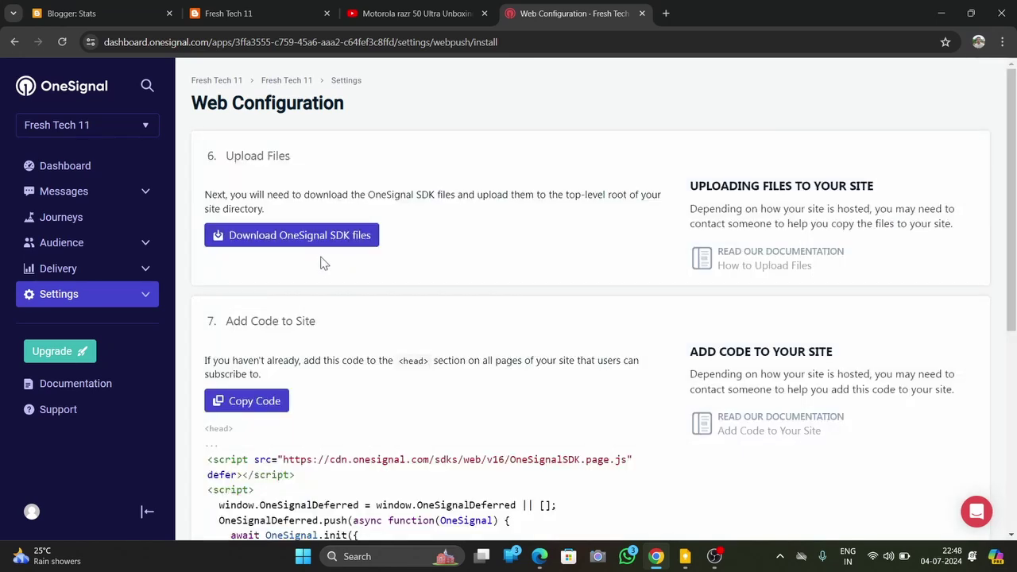
# Review the upload and code installation stages, and copy the OneSignal head script code
pyautogui.scroll(-3, 303, 274)
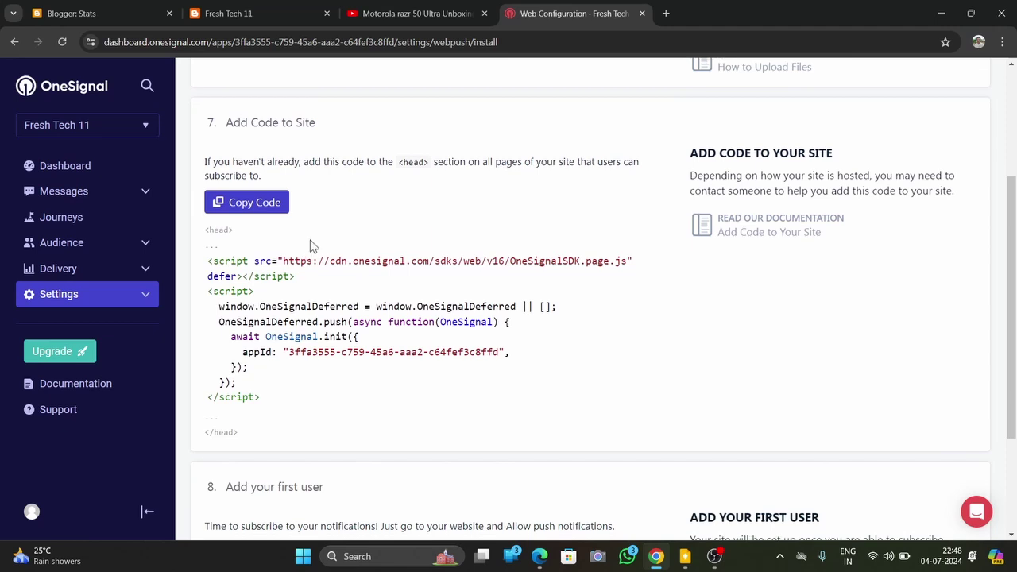
pyautogui.scroll(3, 310, 237)
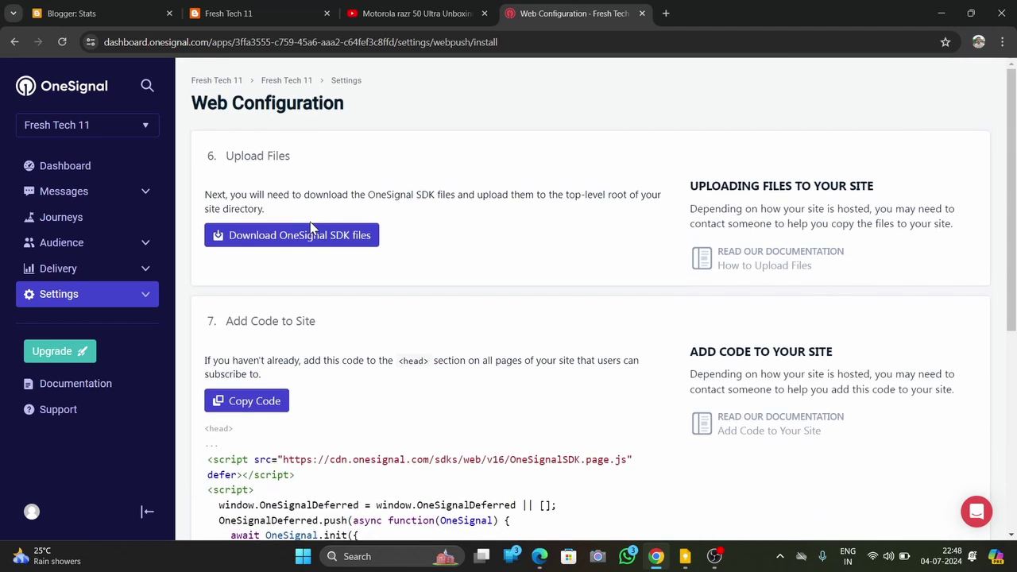
pyautogui.scroll(-3, 310, 229)
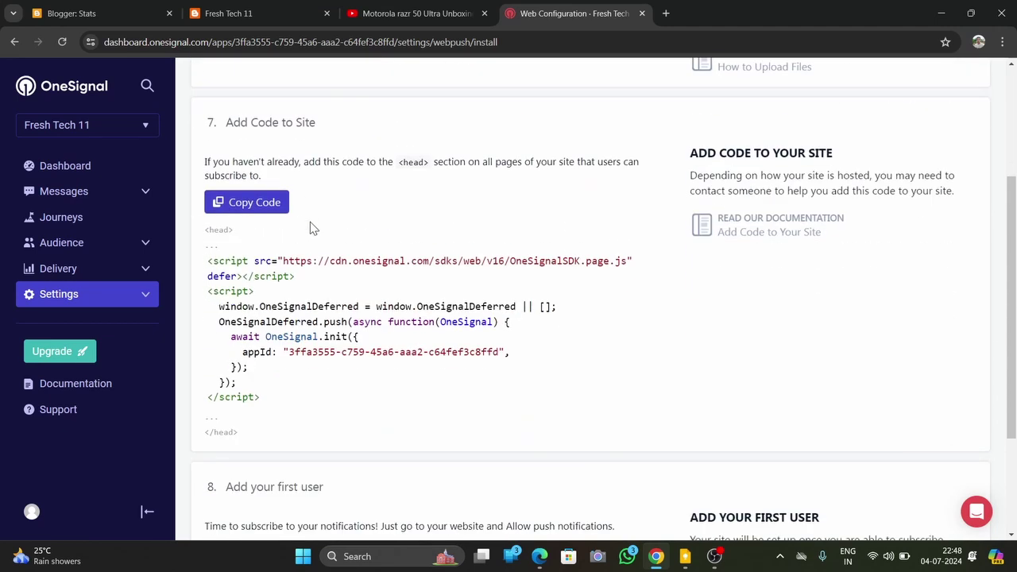
pyautogui.scroll(-1, 308, 223)
pyautogui.doubleClick(251, 144)
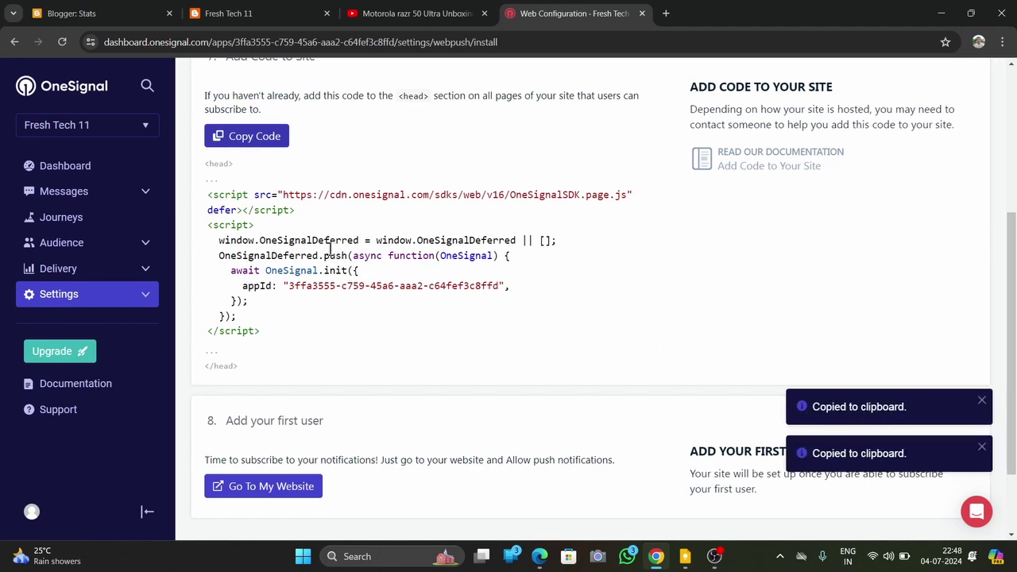
# Finish the OneSignal web configuration setup and check the active platforms
pyautogui.scroll(-2, 343, 293)
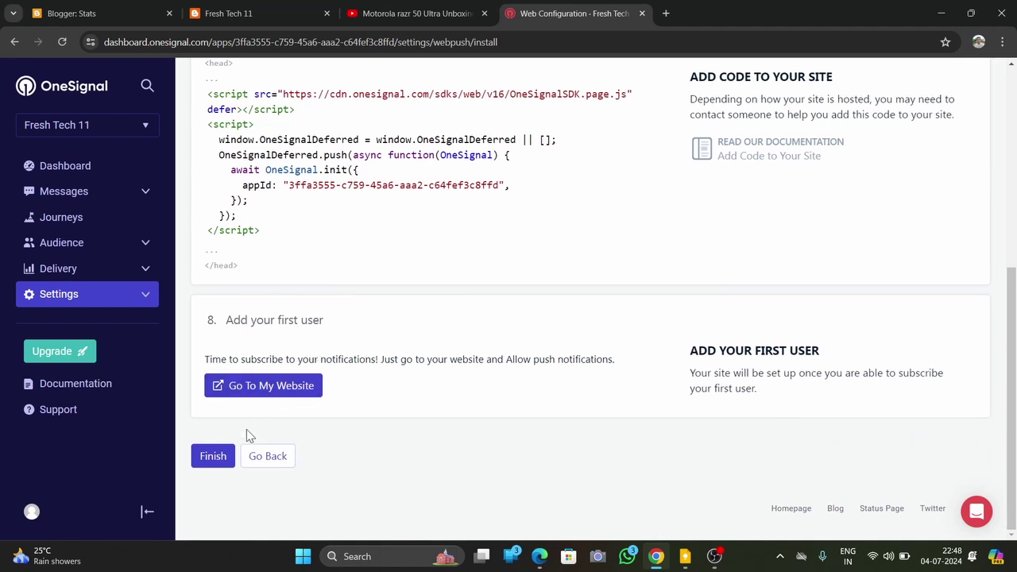
pyautogui.click(225, 464)
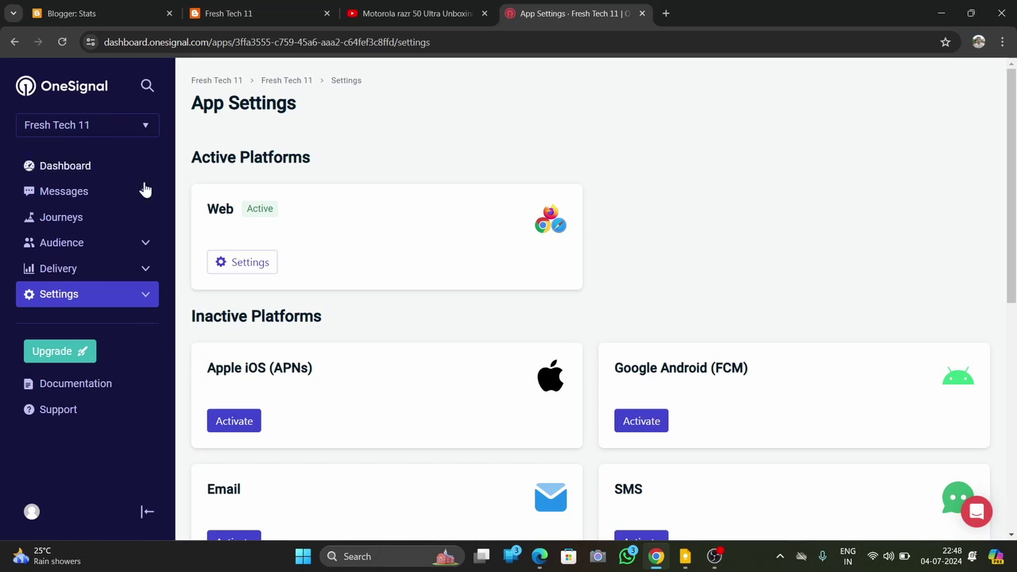
pyautogui.scroll(-1, 411, 243)
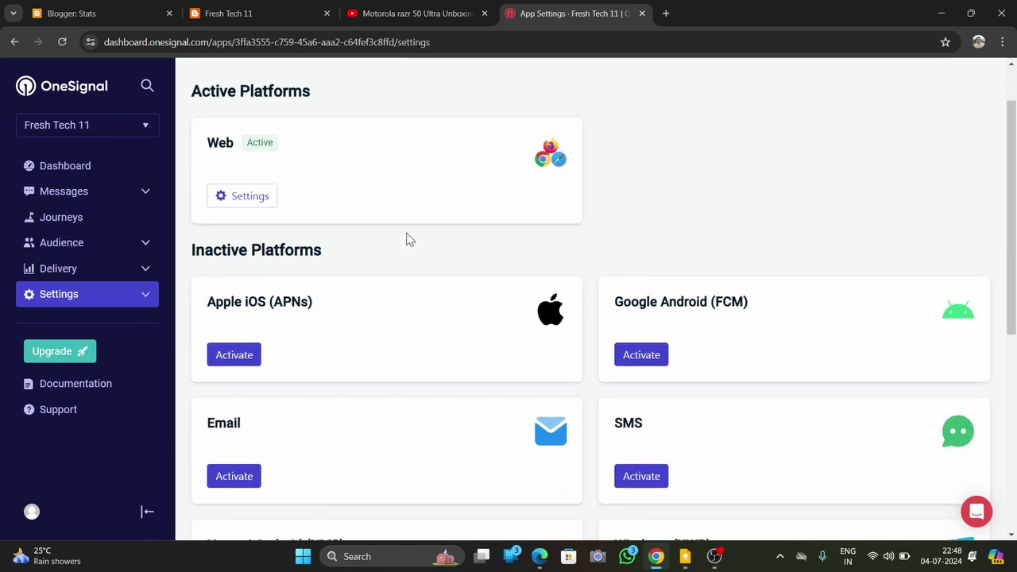
# Switch to Blogger and open the Fresh Tech 11 theme's HTML for editing
pyautogui.click(116, 13)
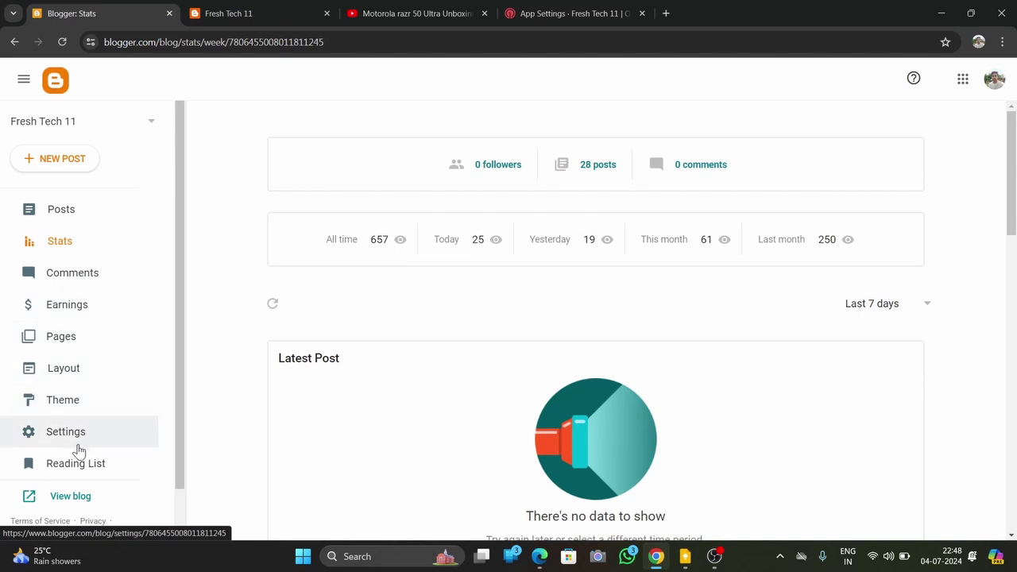
pyautogui.click(70, 399)
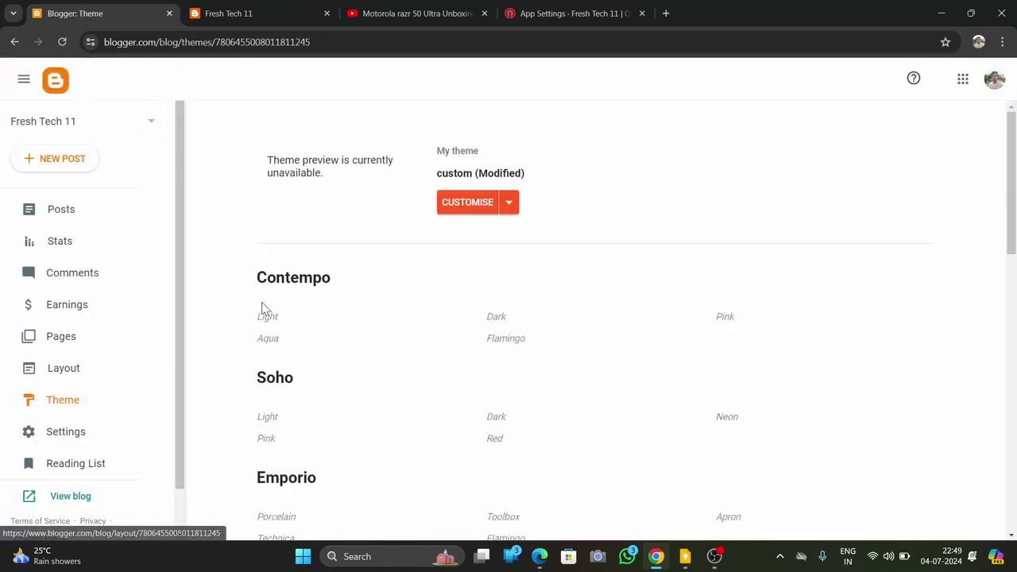
pyautogui.click(508, 202)
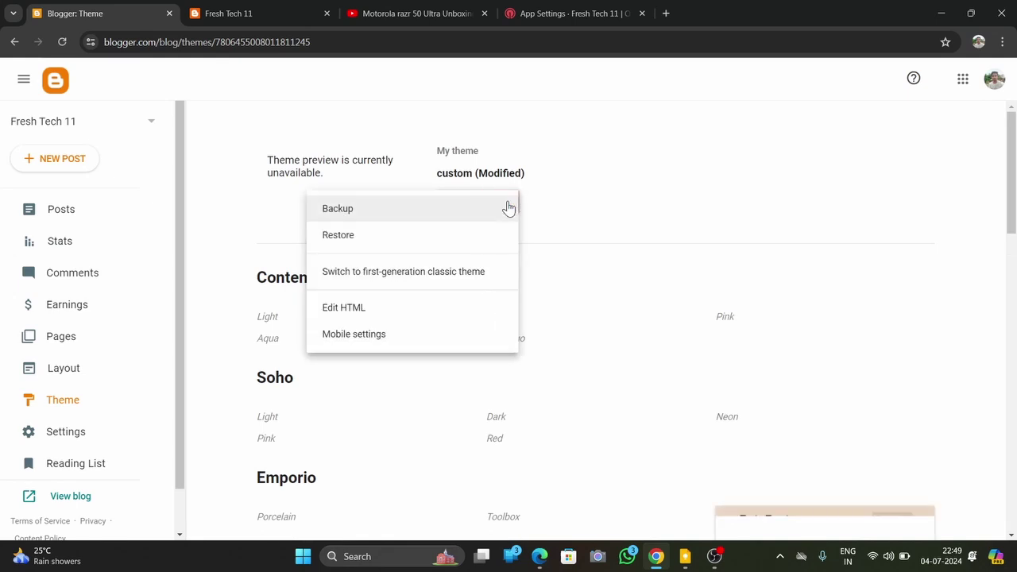
pyautogui.click(362, 315)
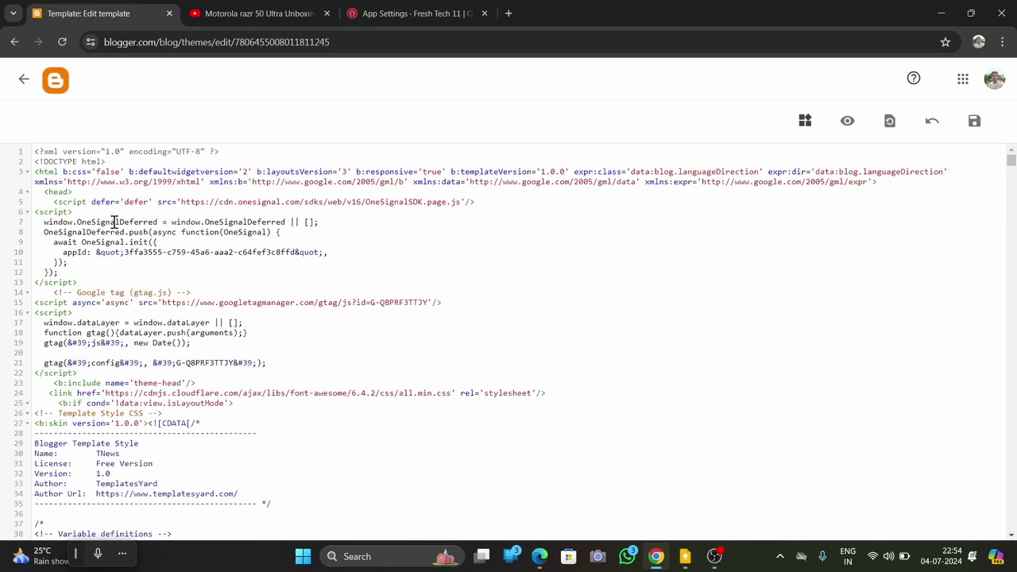
# Examine the opening head tag and the OneSignal script placed directly below it in the theme HTML
pyautogui.moveTo(41, 192); pyautogui.dragTo(74, 191)
pyautogui.click(84, 191)
pyautogui.moveTo(56, 204); pyautogui.dragTo(217, 422)
pyautogui.click(220, 421)
# Try adding blank lines below the opening head tag, and leave the theme editor, discarding the unsaved changes
pyautogui.click(72, 191)
pyautogui.press('Return')
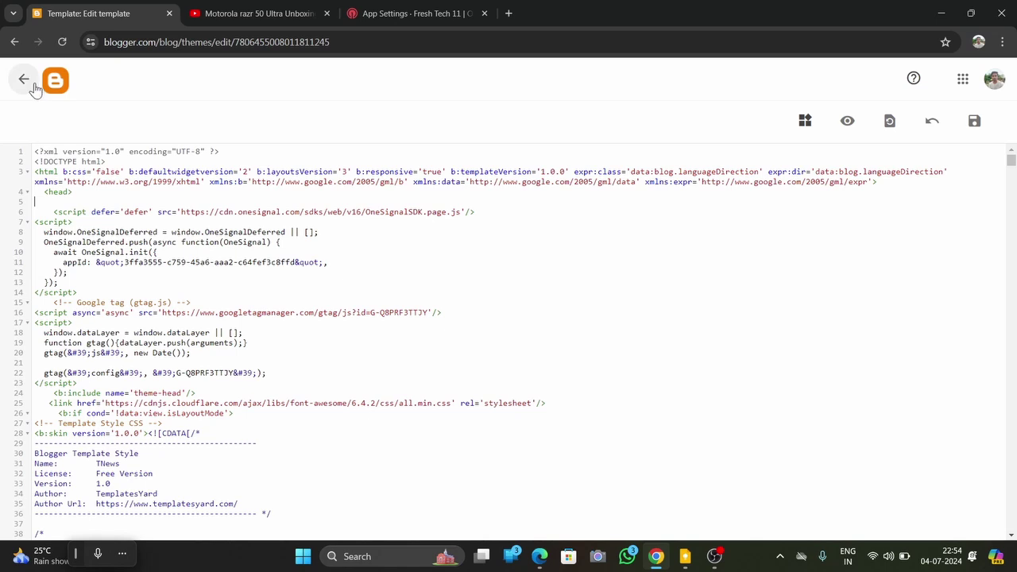
pyautogui.click(90, 193)
pyautogui.press('Return')
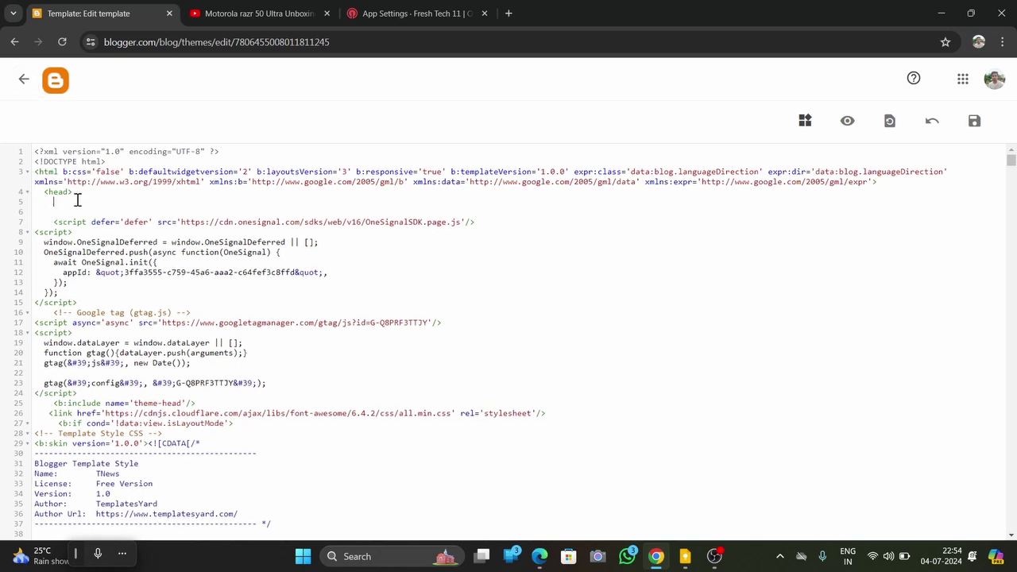
pyautogui.click(967, 129)
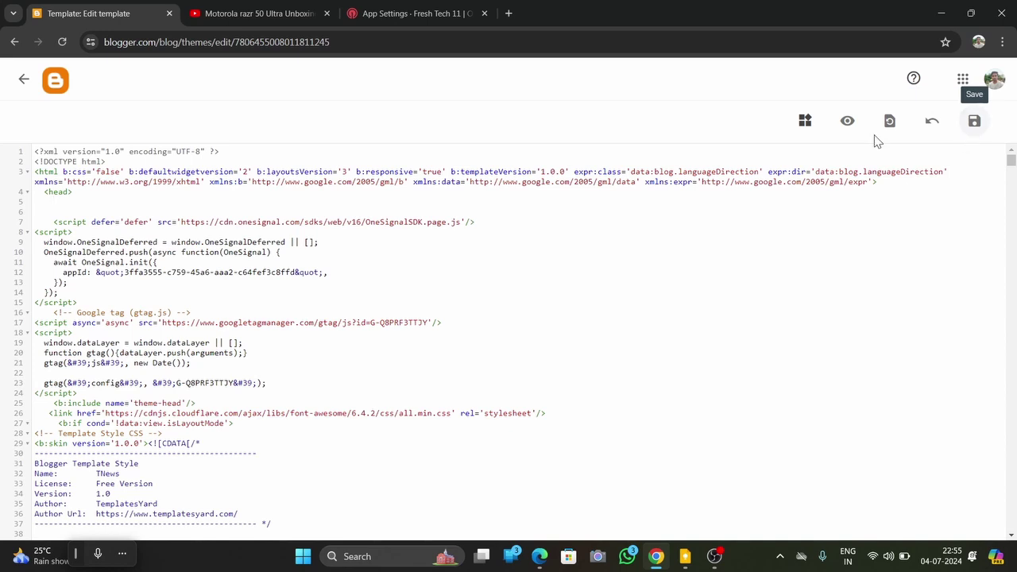
pyautogui.click(23, 78)
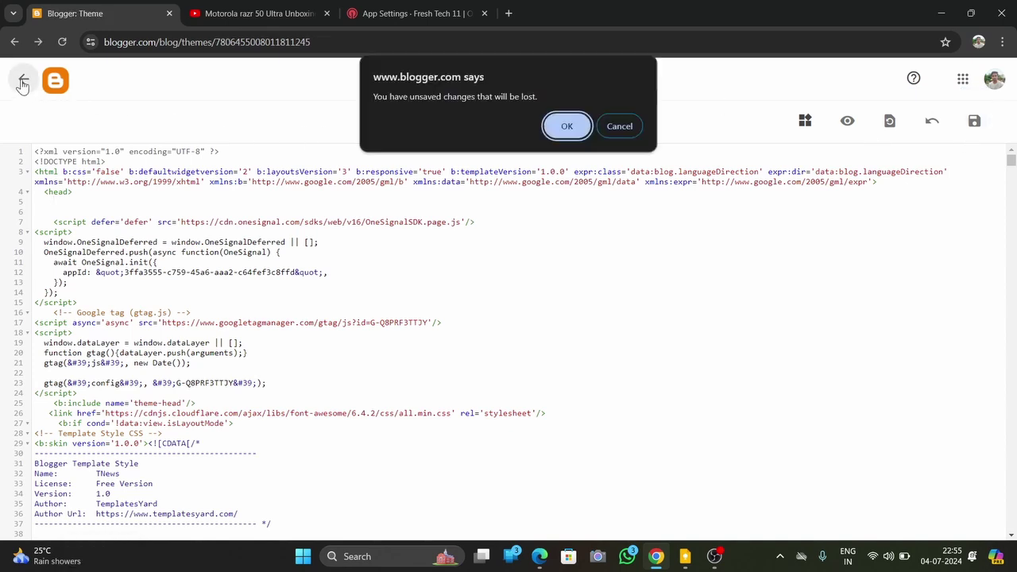
pyautogui.click(567, 127)
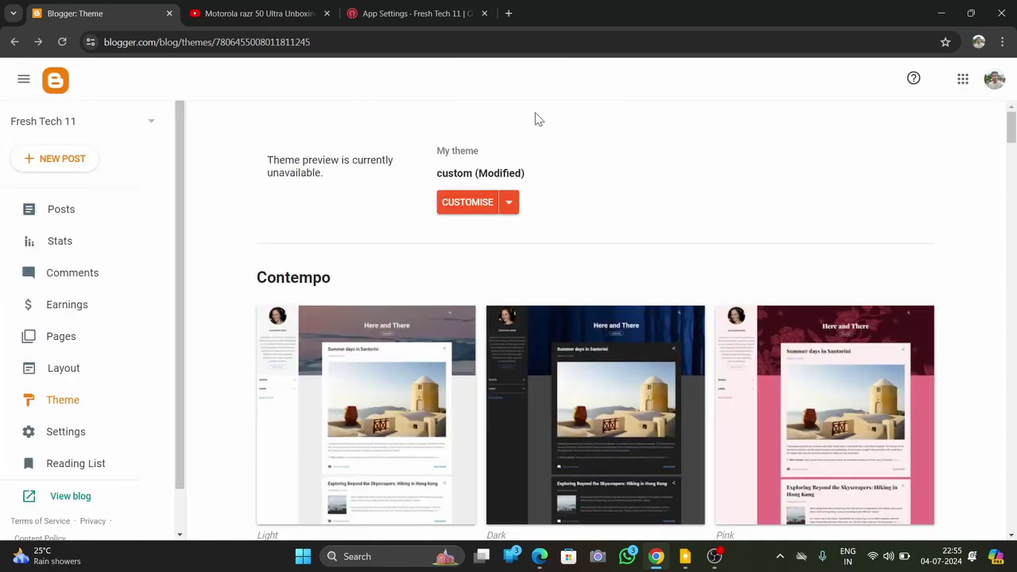
# Switch to Microsoft Edge, open the Fresh Tech 11 site from the search results, and check its home page for the notification prompts
pyautogui.click(67, 214)
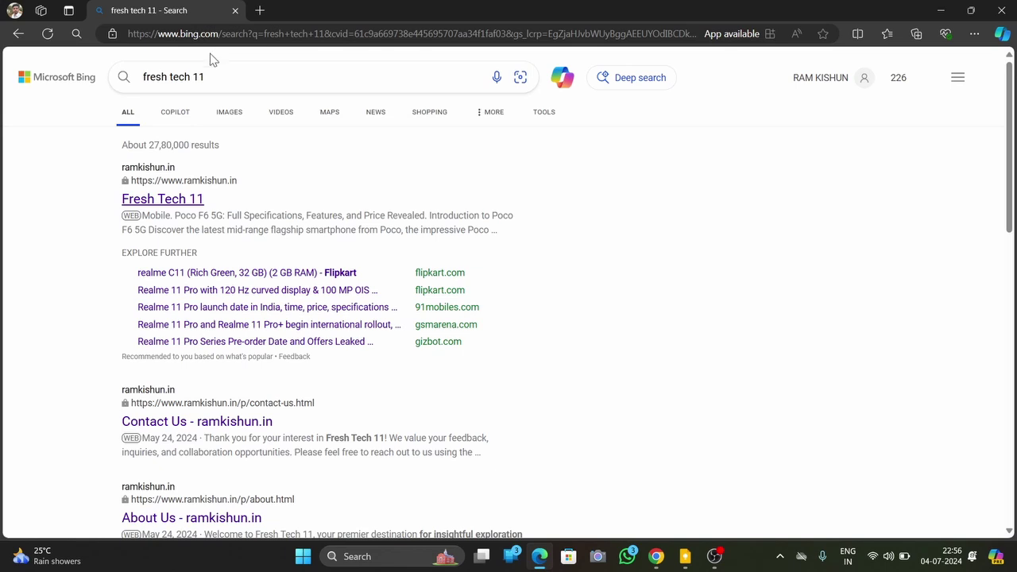
pyautogui.click(175, 205)
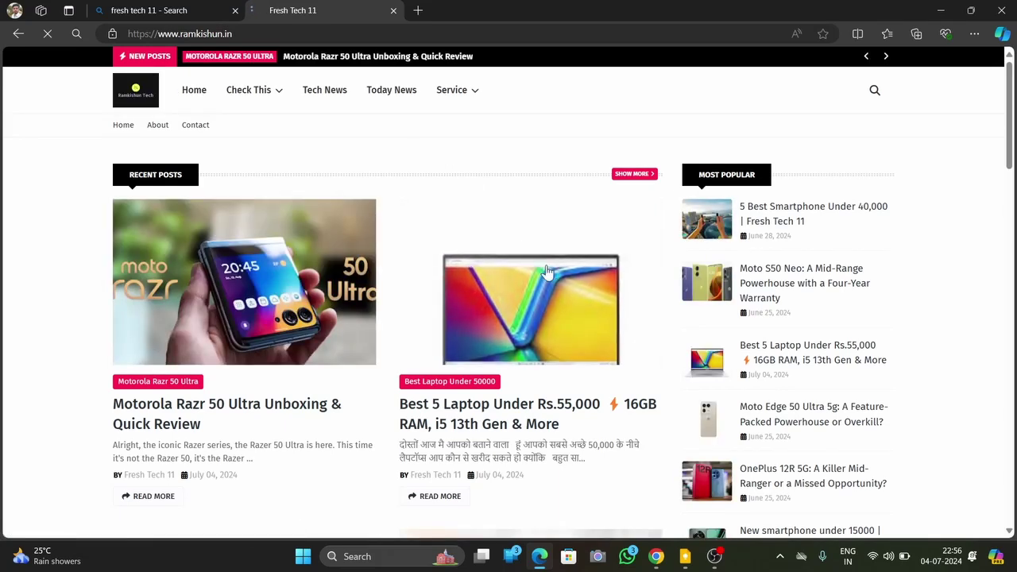
pyautogui.scroll(-3, 572, 266)
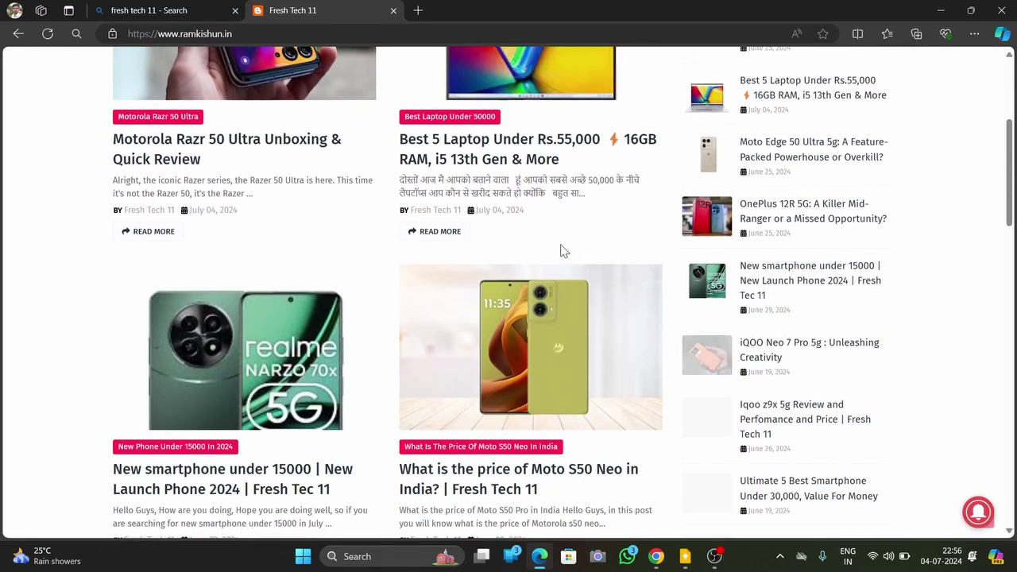
pyautogui.scroll(3, 560, 248)
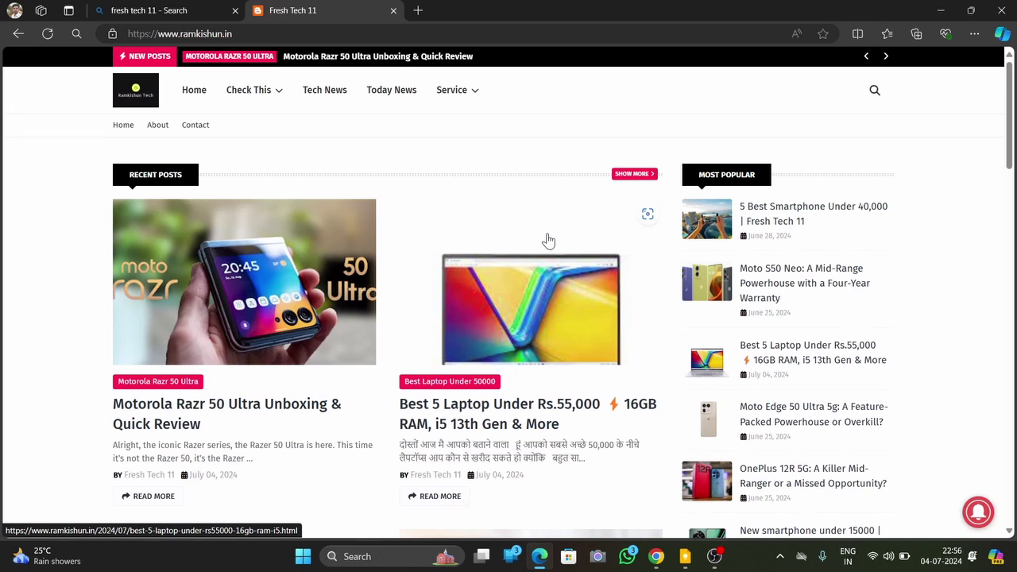